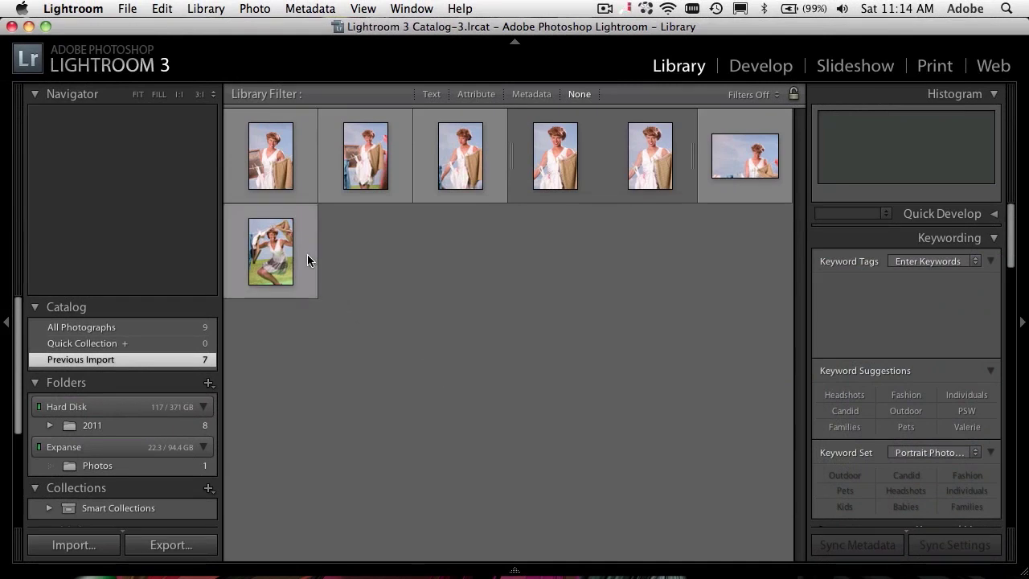
# - Select the first photo in the grid, switch between Loupe and Grid views, and leave it open in Loupe view
pyautogui.click(305, 188)
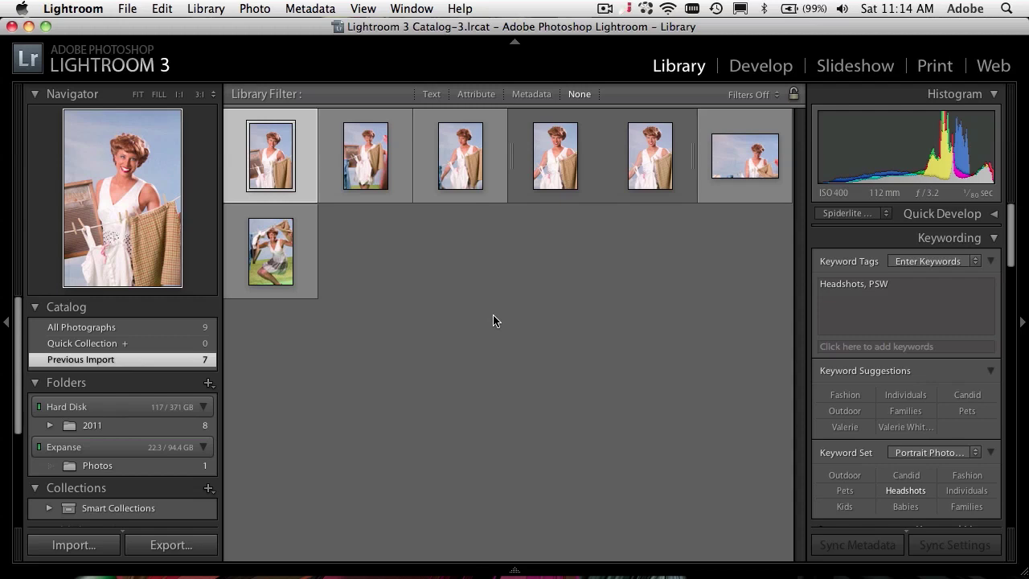
pyautogui.press('e')
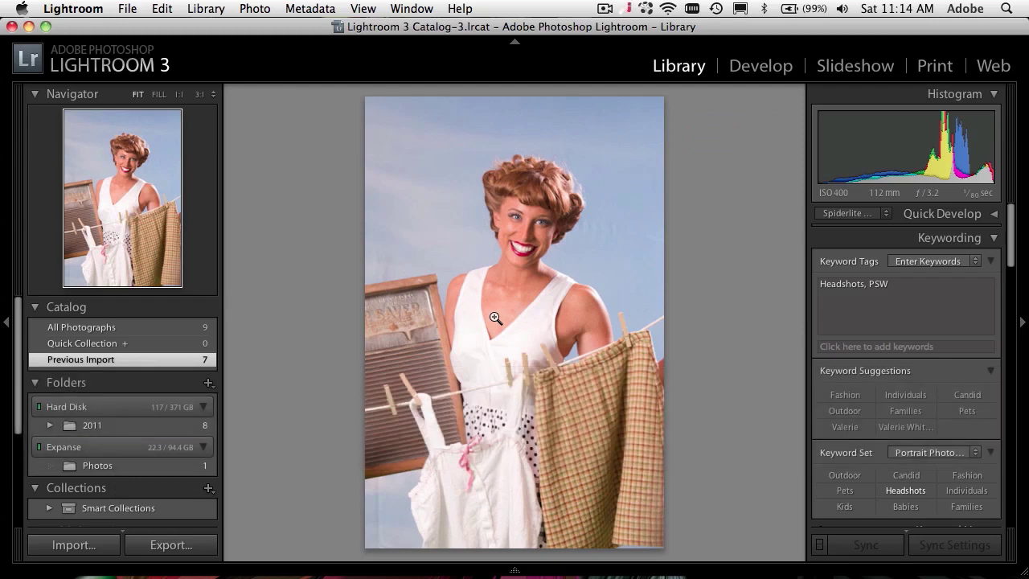
pyautogui.press('g')
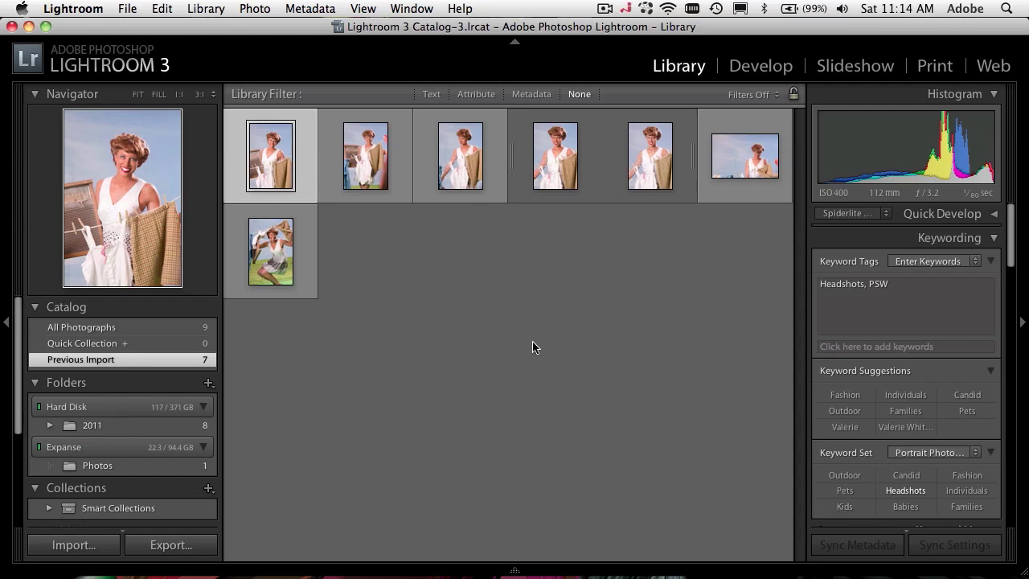
pyautogui.press('e')
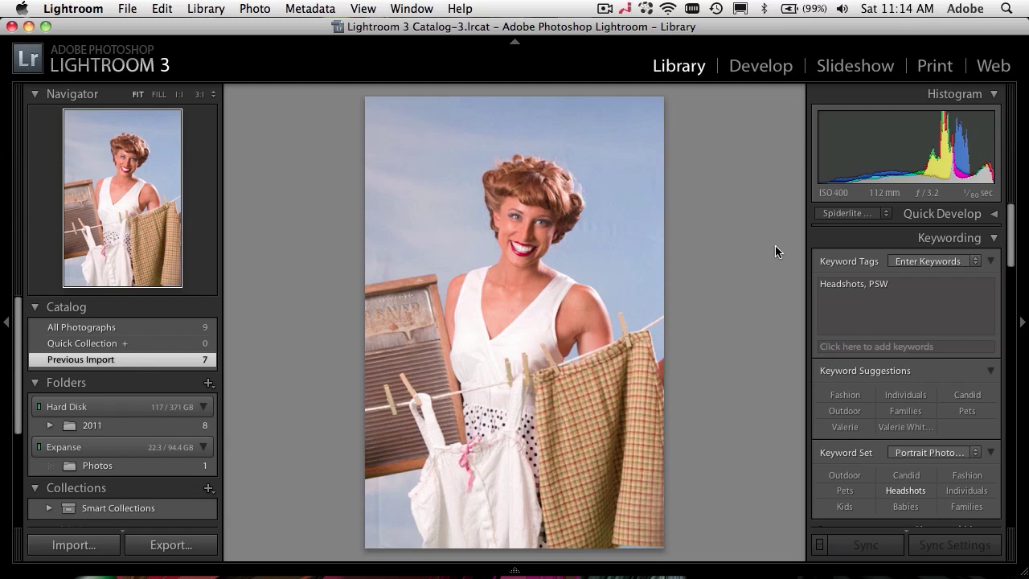
# - Cycle through the screen modes and finish in full screen with the menu bar hidden
pyautogui.press('f')
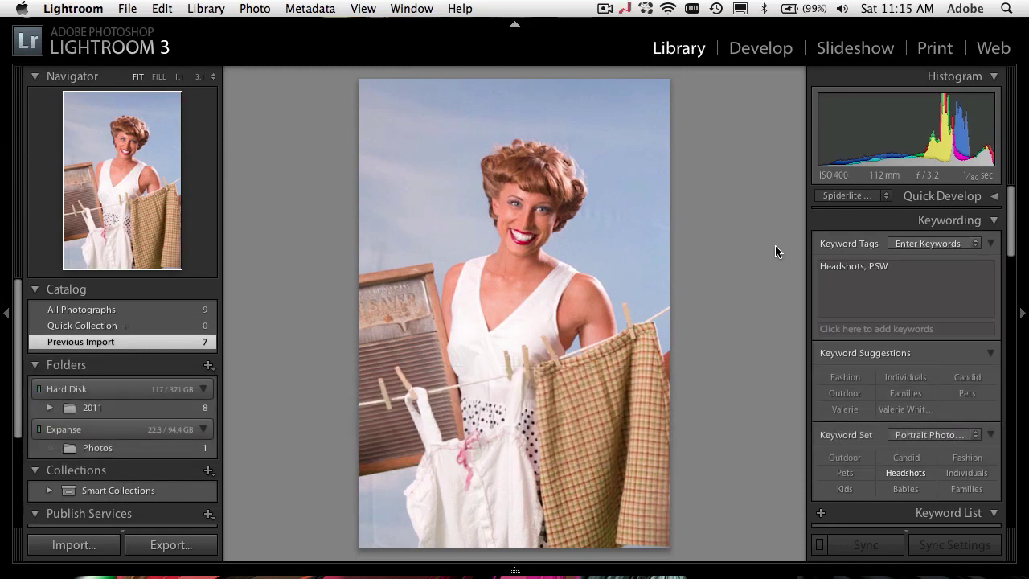
pyautogui.press('f')
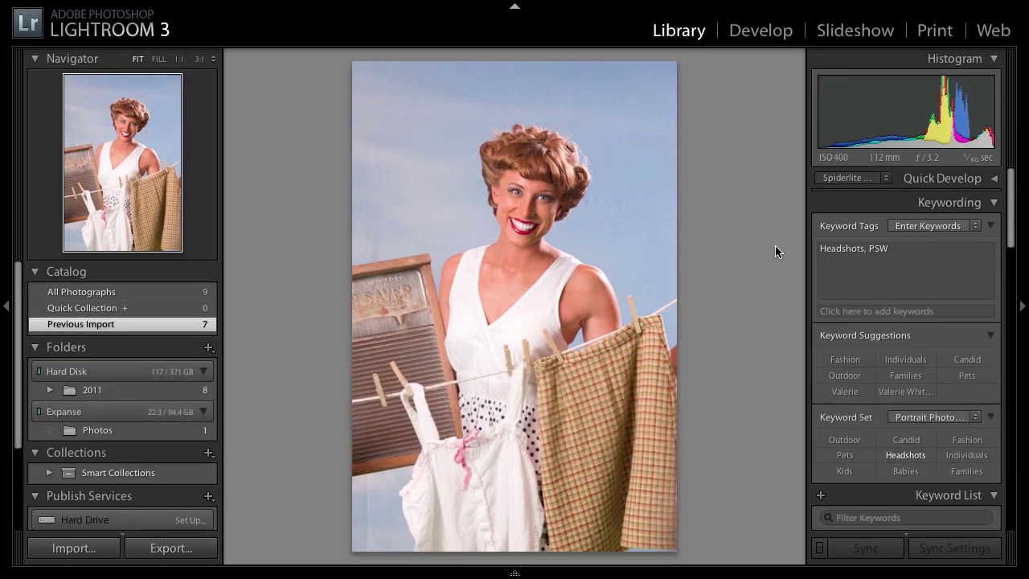
pyautogui.moveTo(214, 4)
pyautogui.press('f')
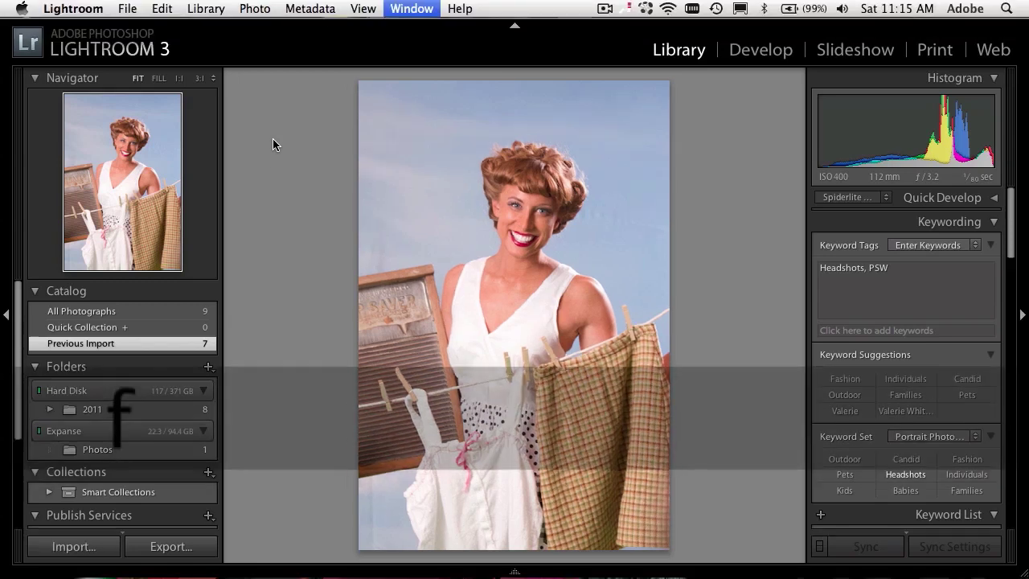
pyautogui.press('f')
pyautogui.press('f')
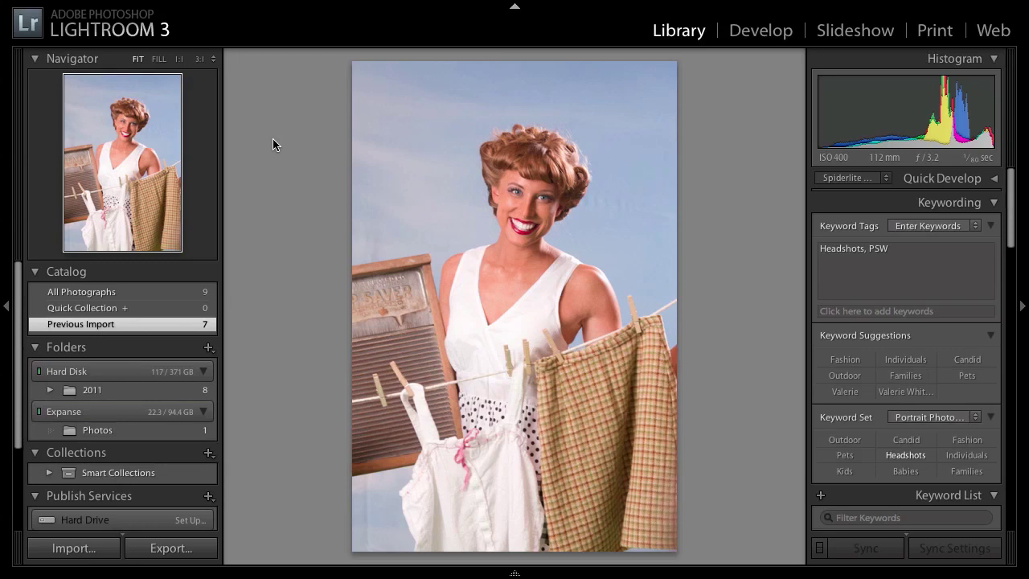
# - Cycle through the Lights Out modes and black out everything around the photo
pyautogui.press('l')
pyautogui.press('l')
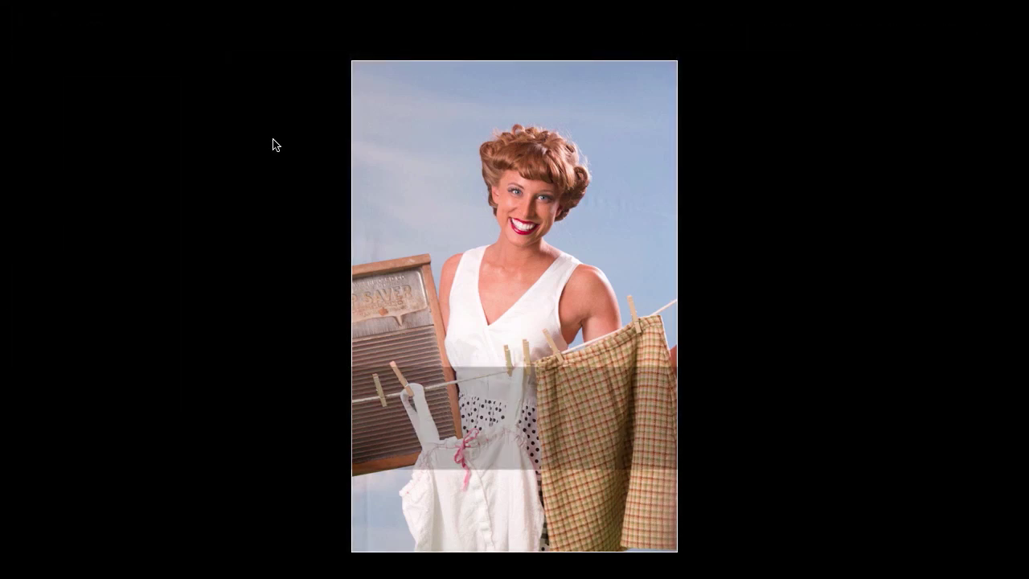
pyautogui.press('l')
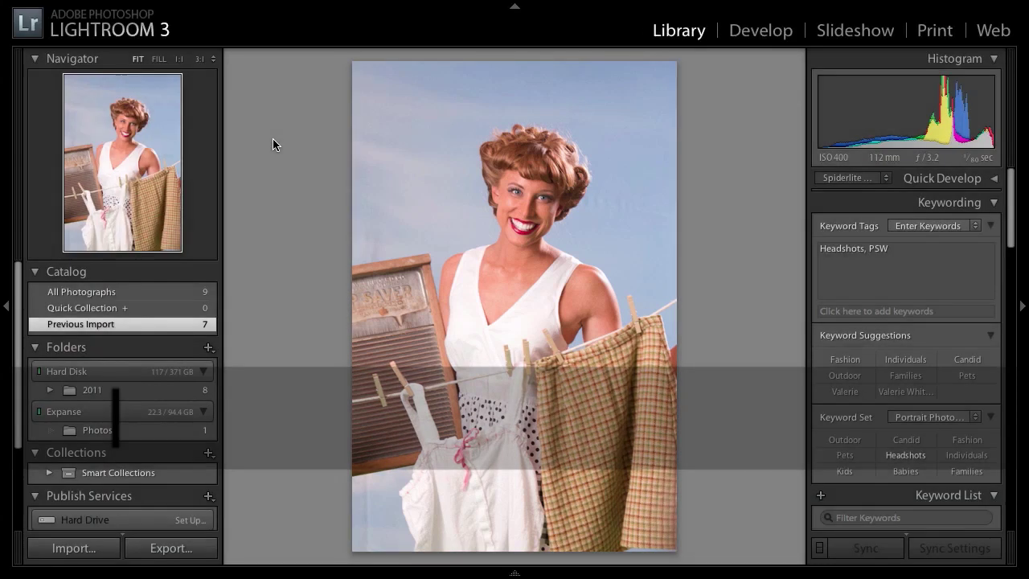
pyautogui.press('l')
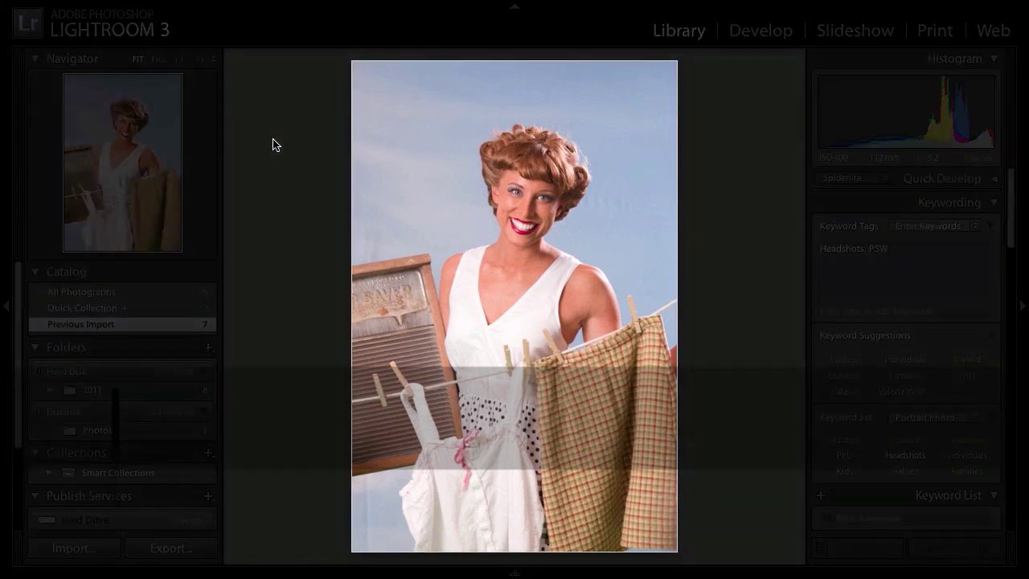
pyautogui.press('l')
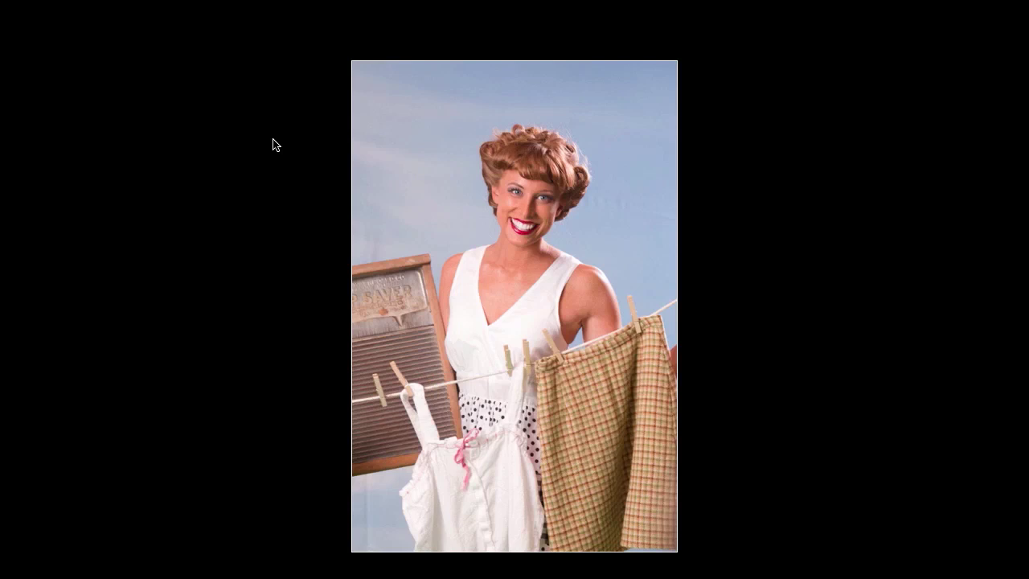
# - Flip between the first and second photos with the interface blacked out, and turn the lights back on at the first
pyautogui.press('Right')
pyautogui.press('Left')
pyautogui.press('Right')
pyautogui.press('Left')
pyautogui.press('l')
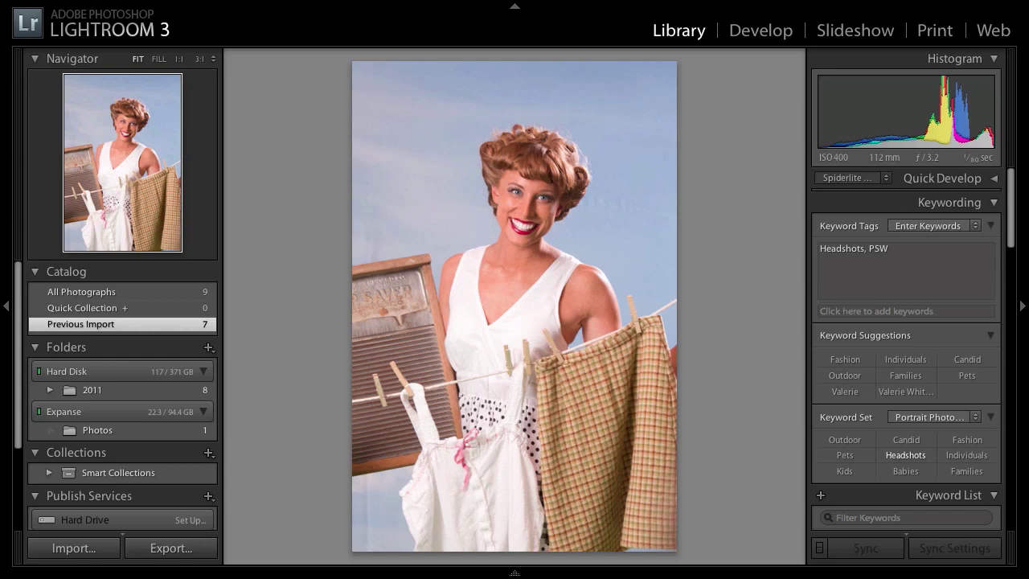
# - Show the toolbar beneath the photo, try the Pick and Reject flags, and leave the photo flagged as Pick
pyautogui.press('t')
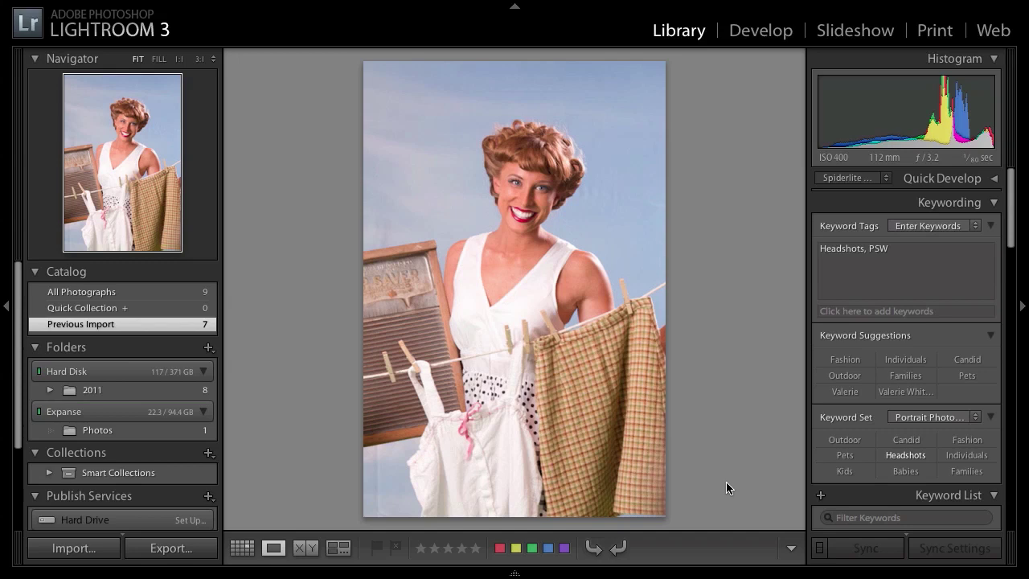
pyautogui.press('p')
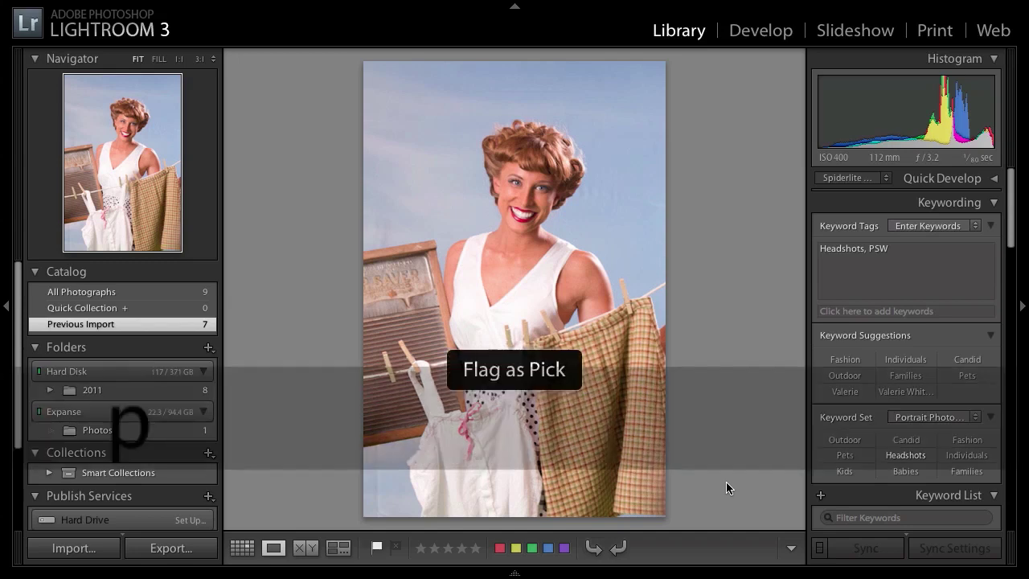
pyautogui.press('p')
pyautogui.press('x')
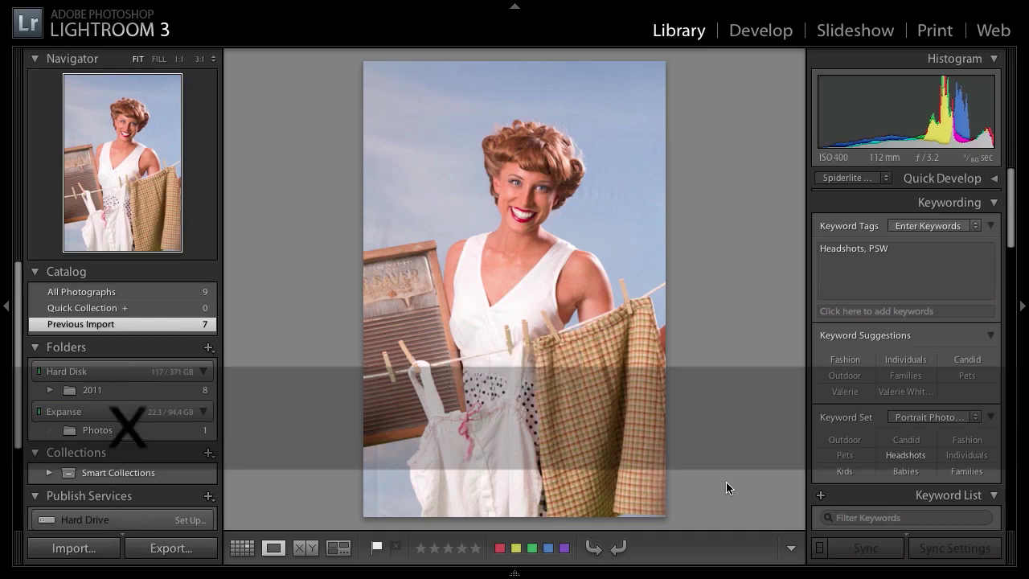
pyautogui.press('p')
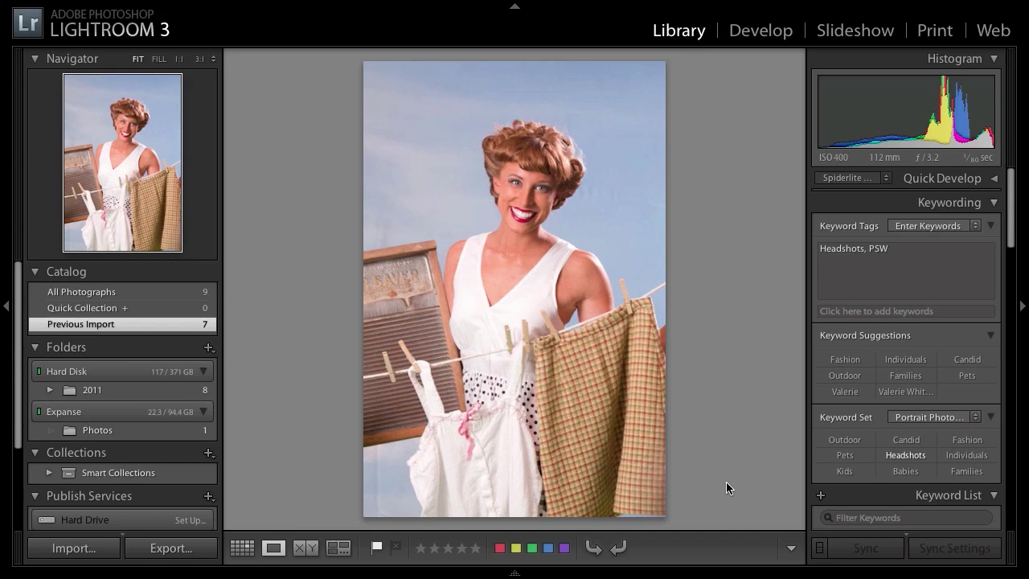
# - Lower the photo's flag status to Rejected, raise it back to Pick, and lower it to unflagged
pyautogui.press('super')
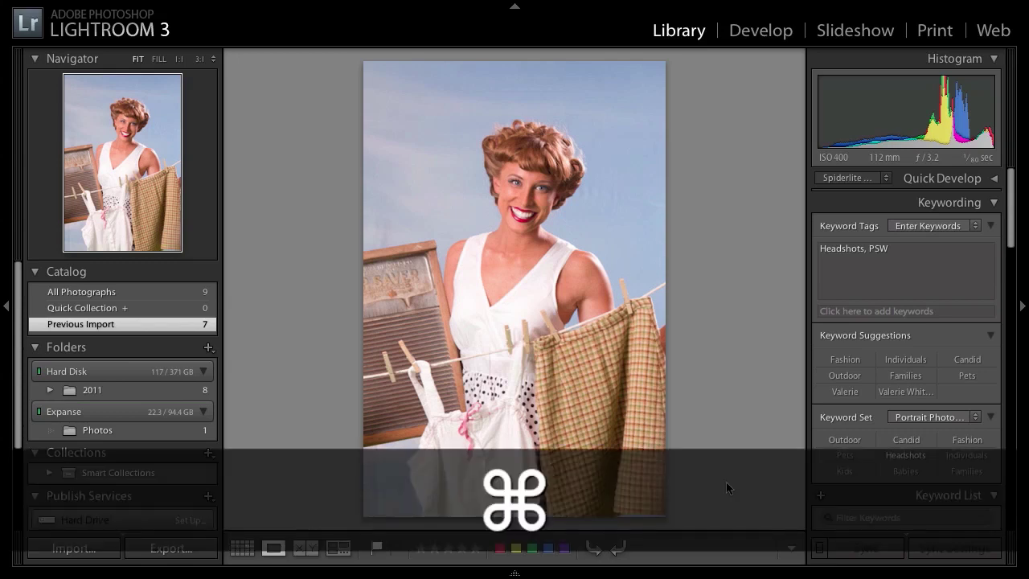
pyautogui.press('super+Down')
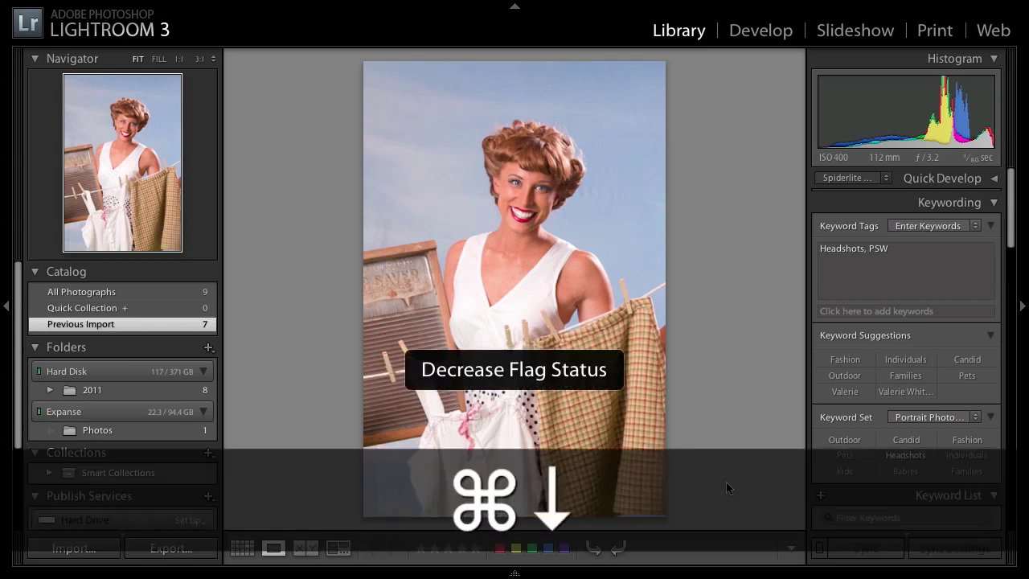
pyautogui.press('super+Down')
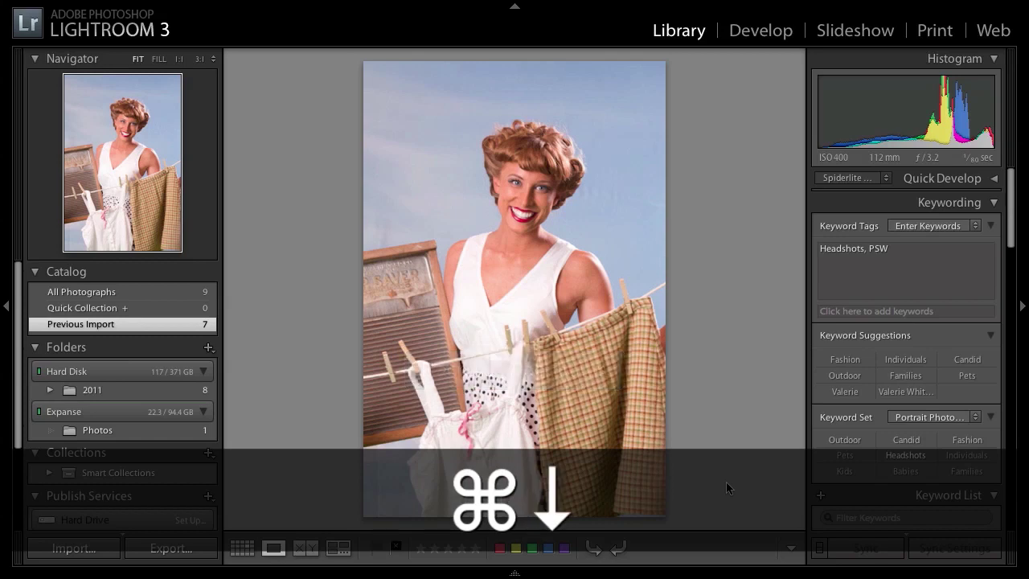
pyautogui.press('super+Up')
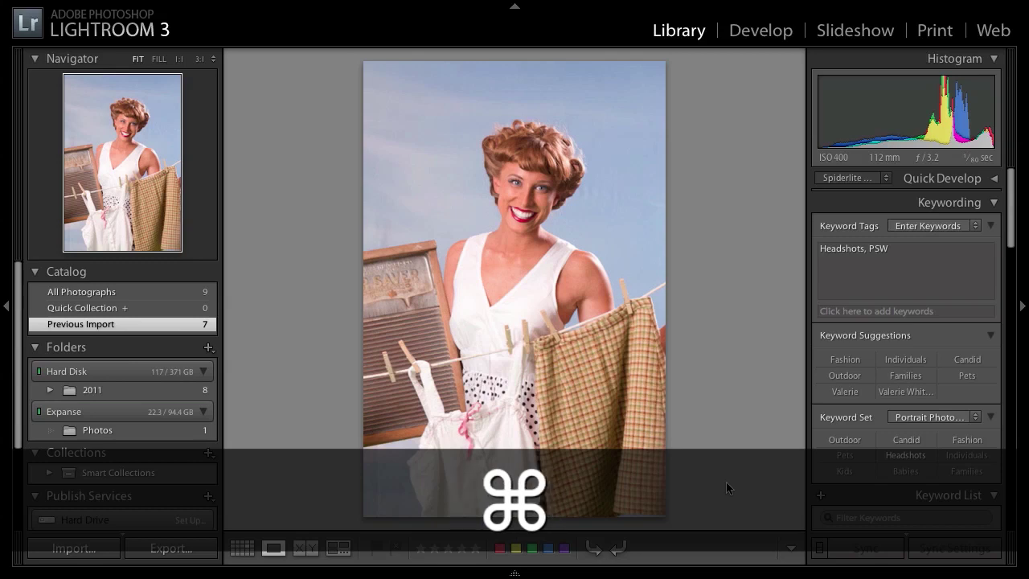
pyautogui.press('super+Up')
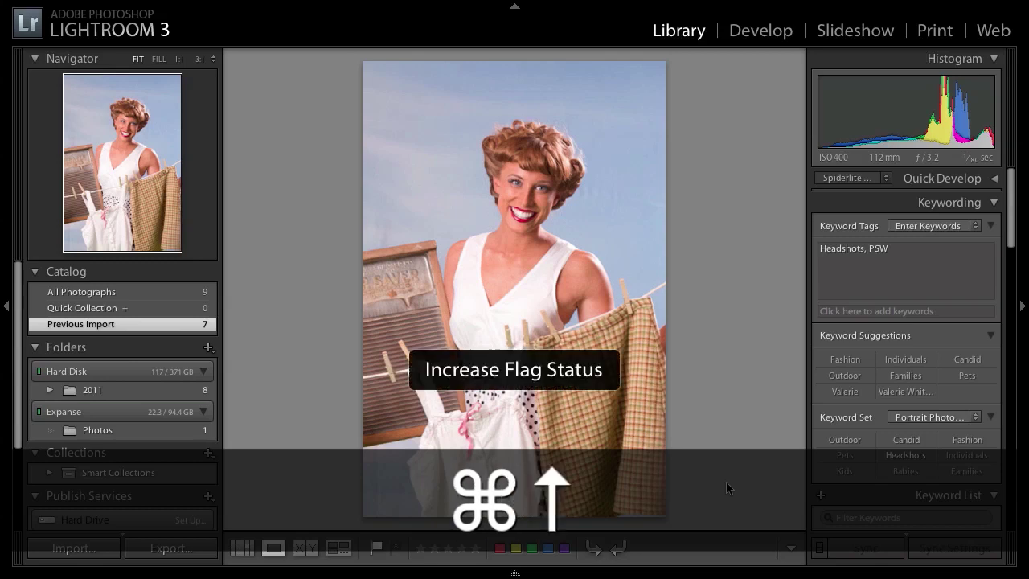
pyautogui.press('super+Down')
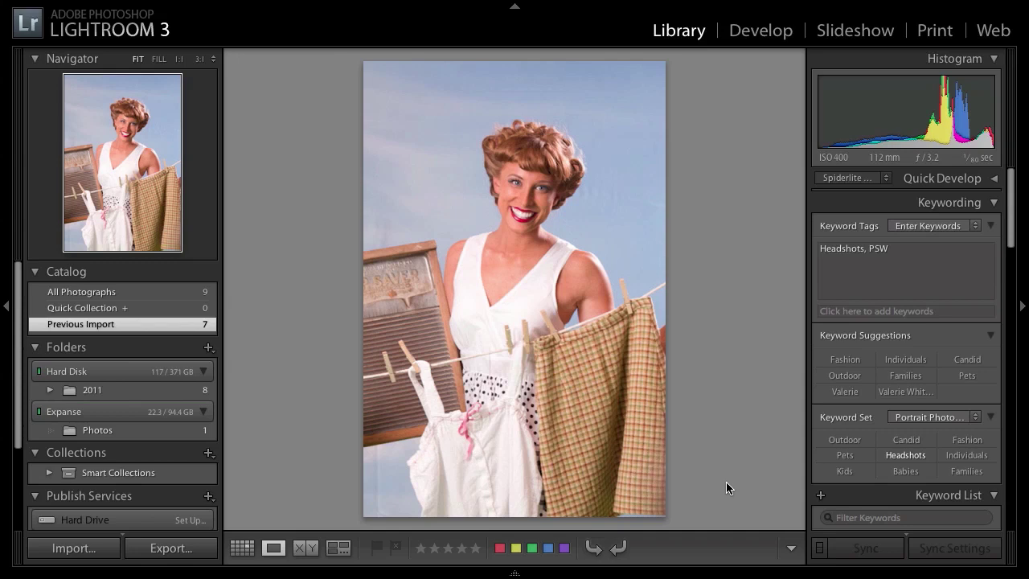
# - Try star ratings of 1, 2, 3 and 5 on the photo and clear the rating
pyautogui.press('1')
pyautogui.press('2')
pyautogui.press('3')
pyautogui.press('5')
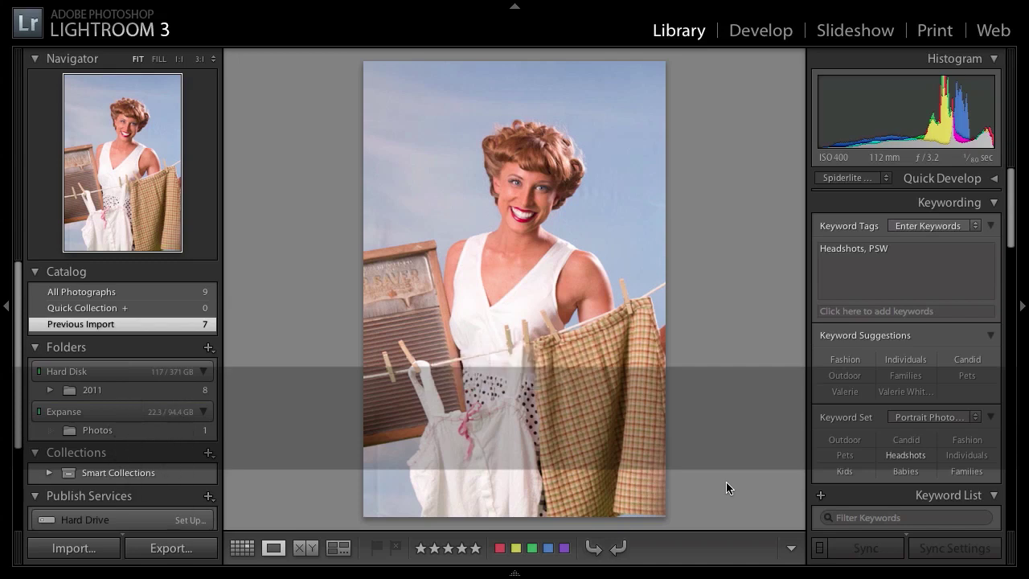
pyautogui.press('0')
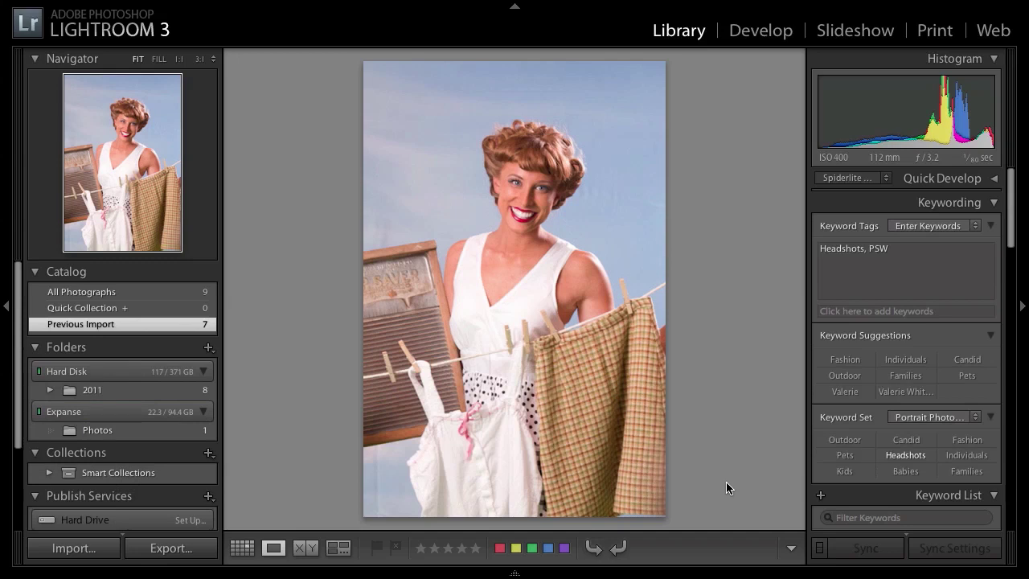
# - Try the color labels on the photo from Red through Green to Blue
pyautogui.press('6')
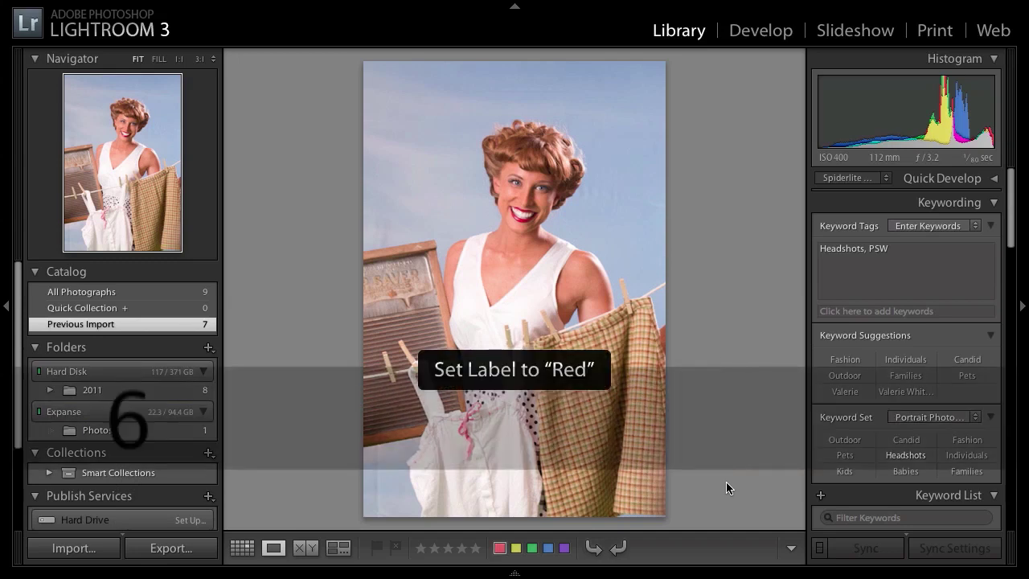
pyautogui.press('7')
pyautogui.press('8')
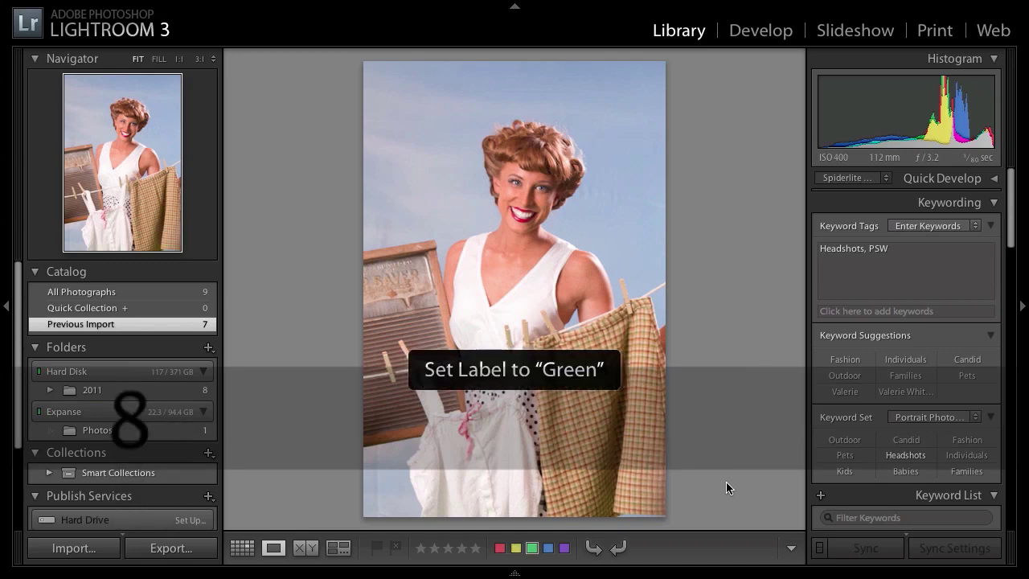
pyautogui.press('9')
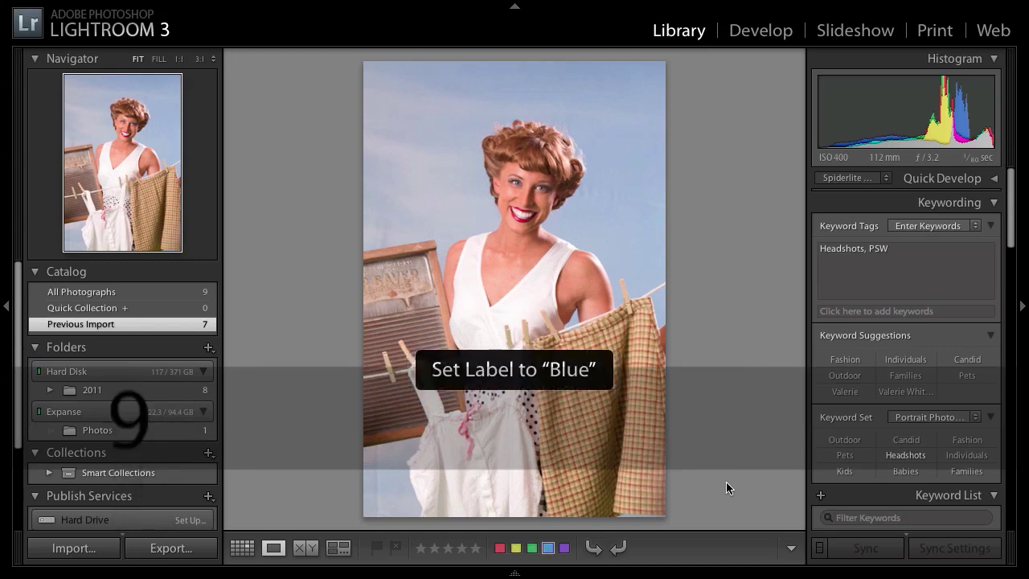
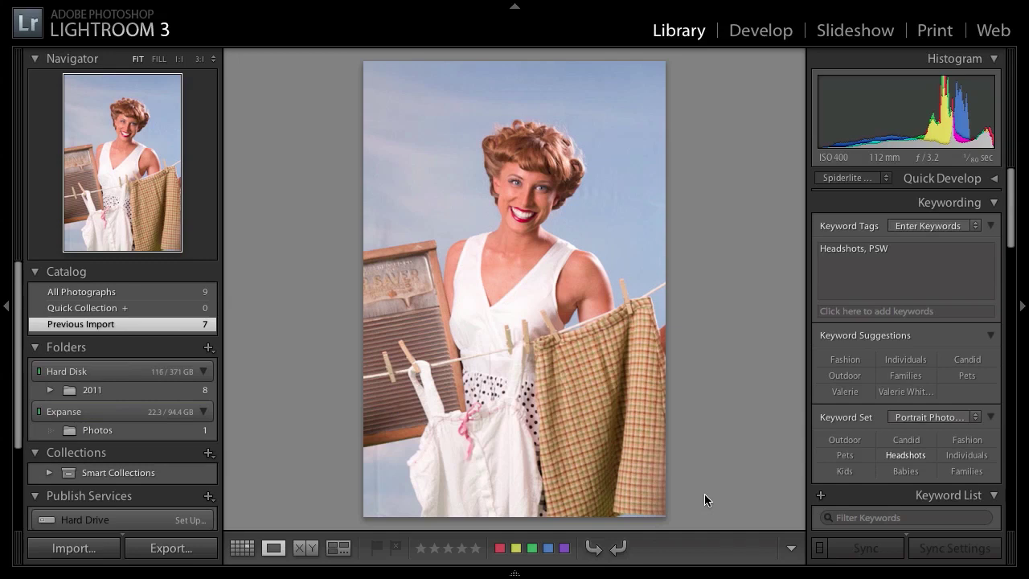
# - Flag the first and fourth photos as Pick and the second and third as Rejected, advancing through the set
pyautogui.press('p')
pyautogui.press('super+Down')
pyautogui.press('p')
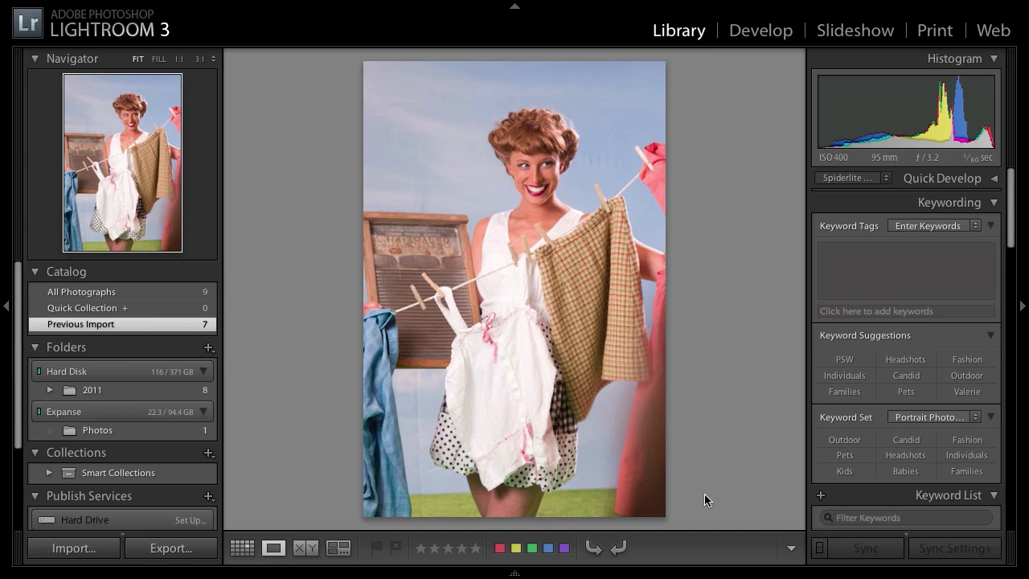
pyautogui.press('x')
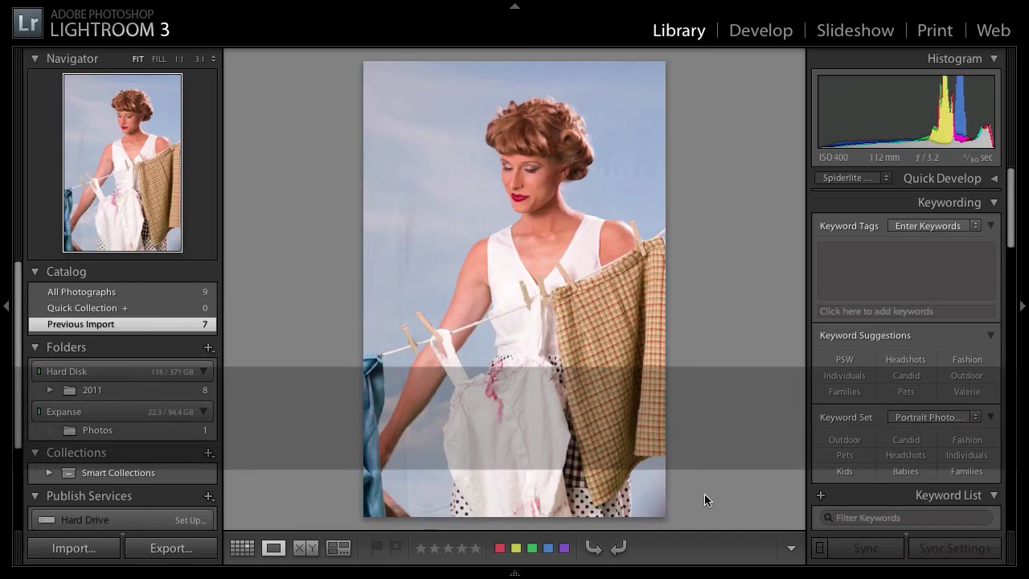
pyautogui.press('x')
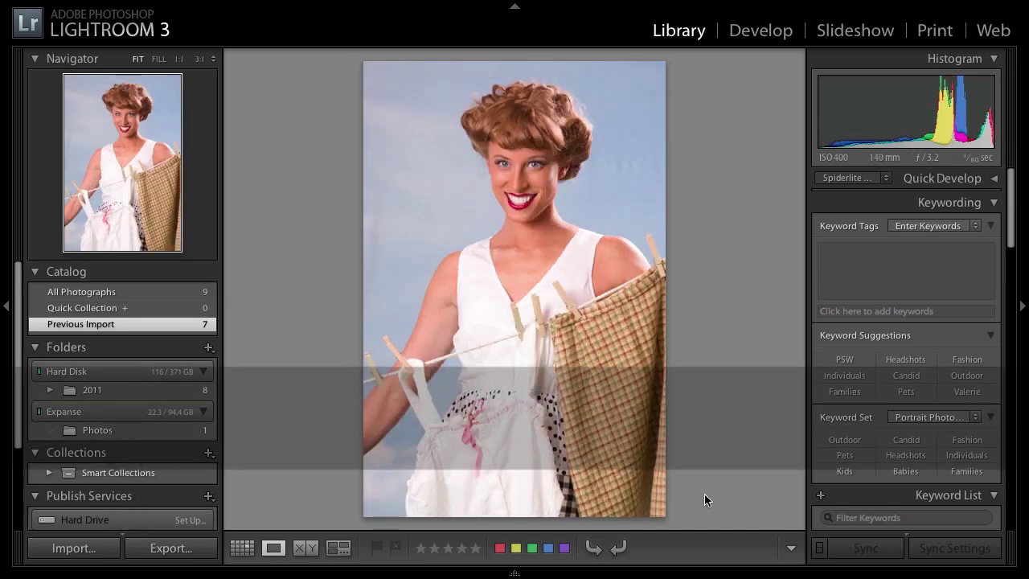
pyautogui.press('p')
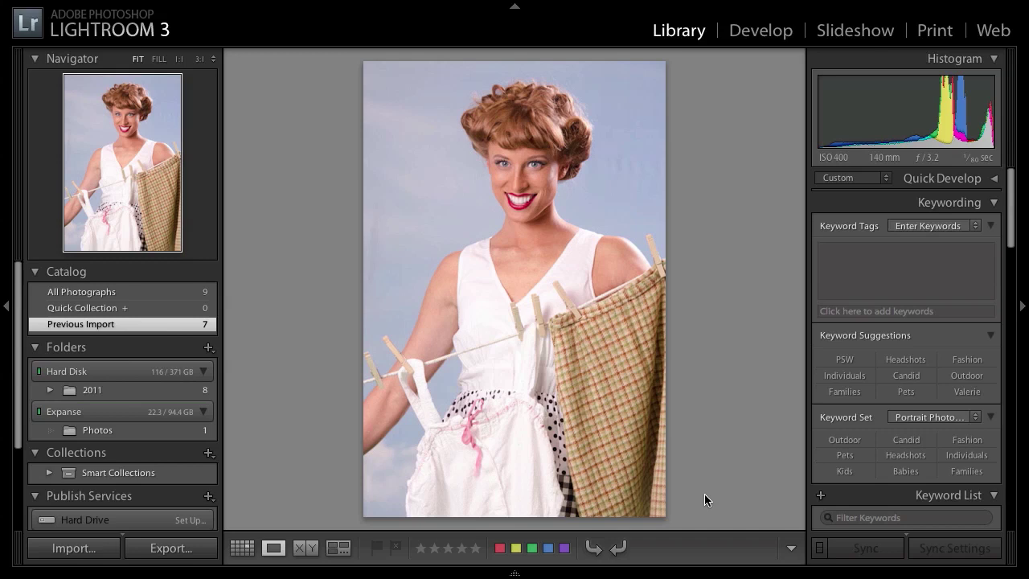
# - Open the current photo in the Develop module and activate the Crop & Straighten tool
pyautogui.press('d')
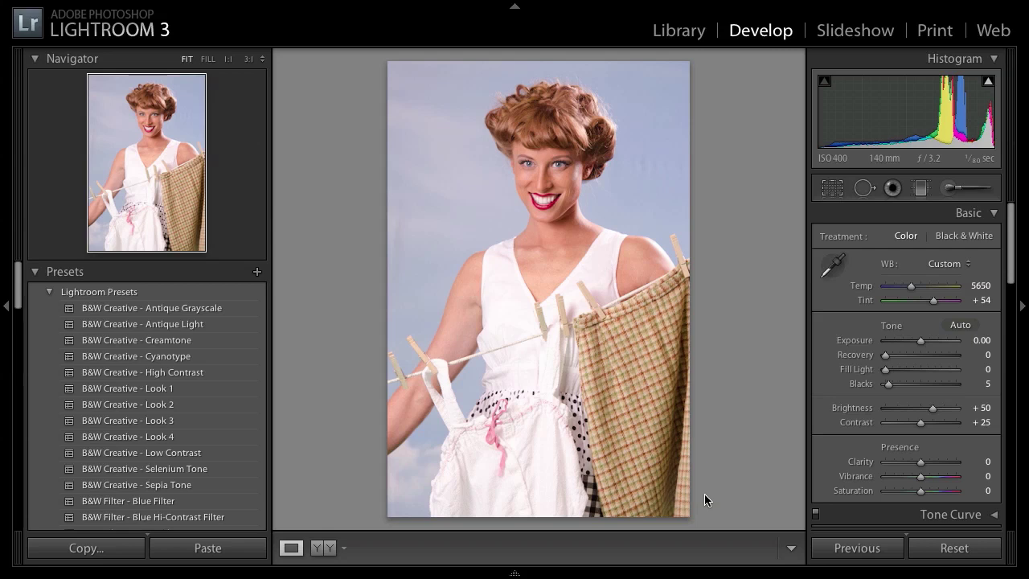
pyautogui.press('r')
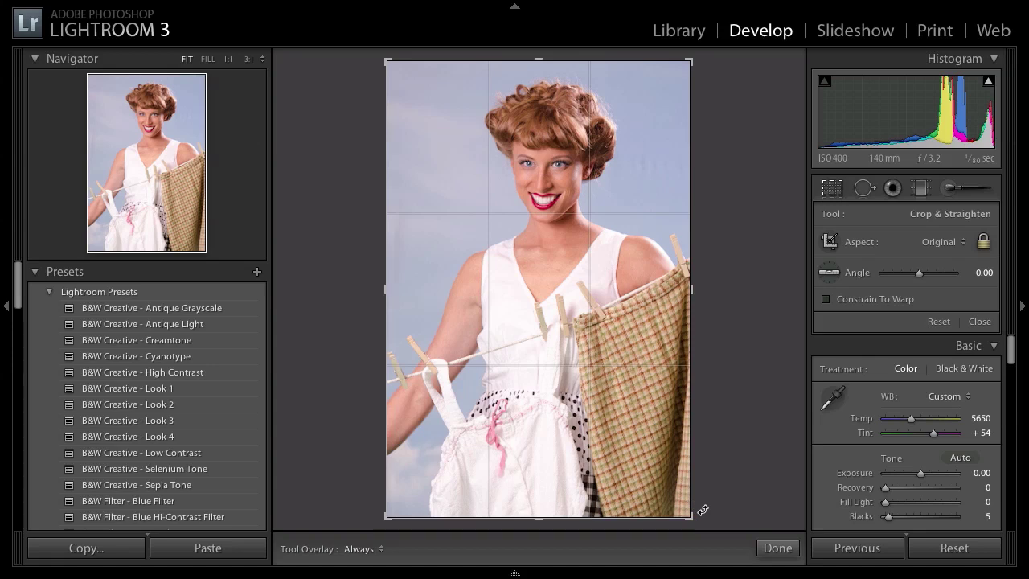
# - Switch the crop frame from portrait to landscape orientation at the original aspect and shift the photo down beneath it
pyautogui.moveTo(695, 515)
pyautogui.mouseDown()
pyautogui.moveTo(672, 502)
pyautogui.moveTo(667, 523)
pyautogui.moveTo(736, 444)
pyautogui.moveTo(677, 502)
pyautogui.moveTo(661, 488)
pyautogui.moveTo(692, 517)
pyautogui.mouseUp()
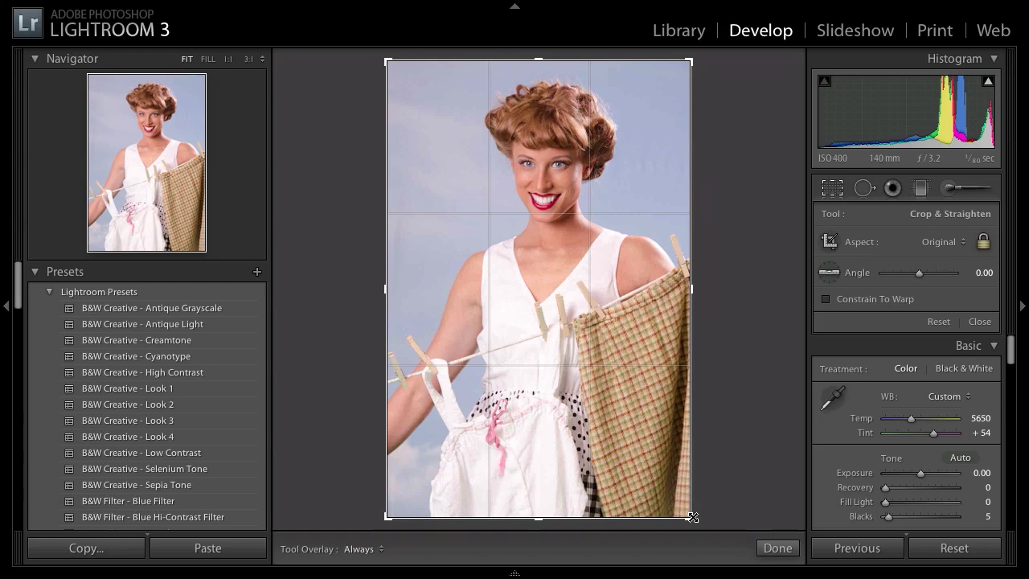
pyautogui.press('x')
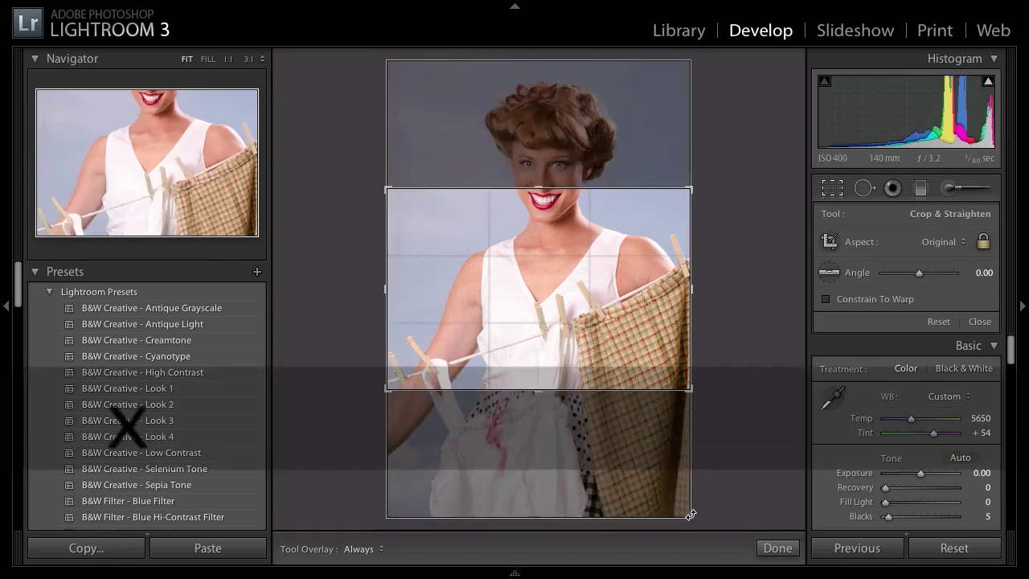
pyautogui.moveTo(621, 261); pyautogui.dragTo(622, 357)
pyautogui.press('x')
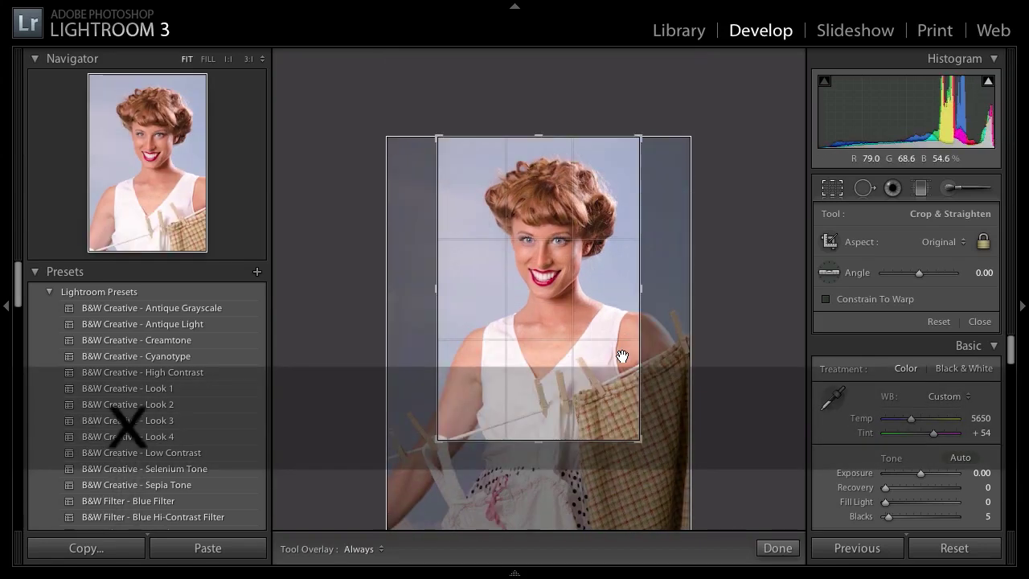
pyautogui.press('x')
pyautogui.press('x')
pyautogui.press('x')
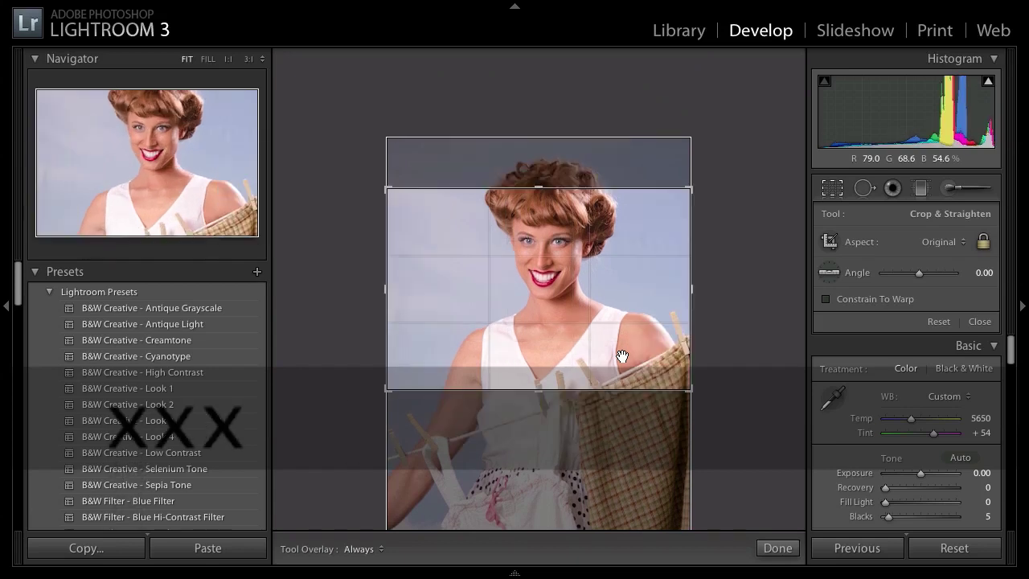
pyautogui.press('x')
pyautogui.press('x')
# - Reposition the photo so the woman's head and shoulders fill the landscape crop, apply it, and reopen the crop to check it
pyautogui.moveTo(621, 357); pyautogui.dragTo(621, 400)
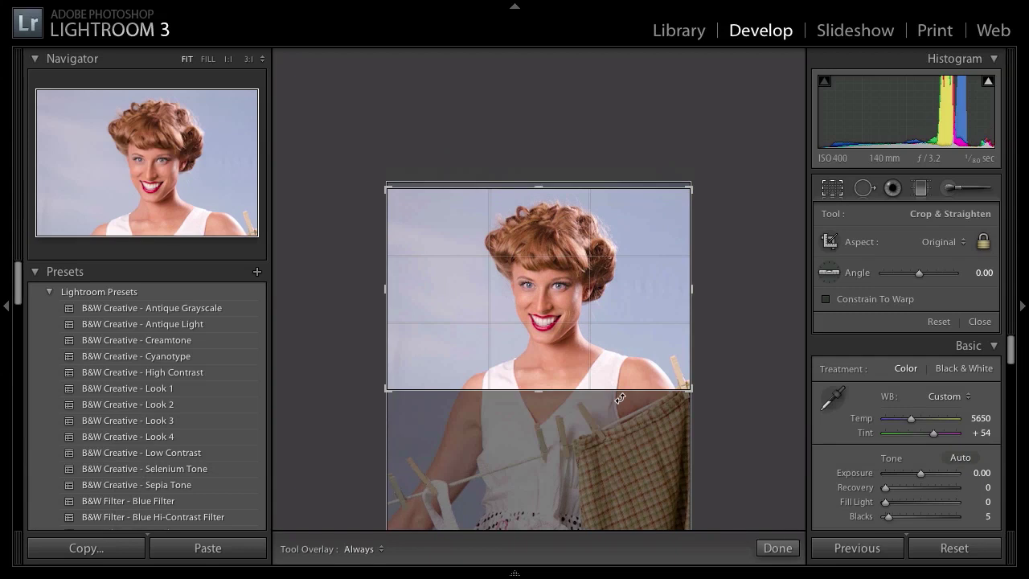
pyautogui.press('Return')
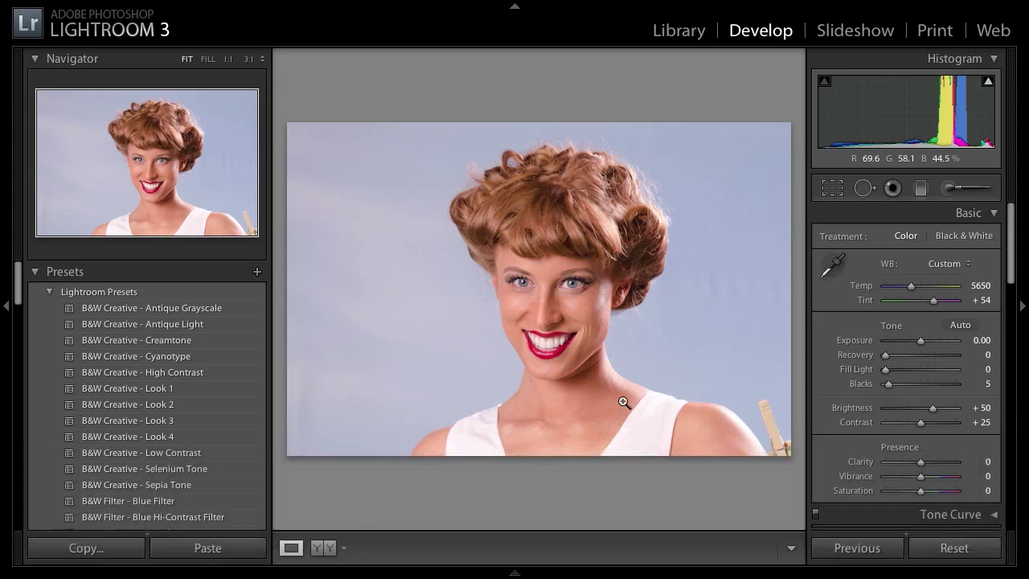
pyautogui.press('r')
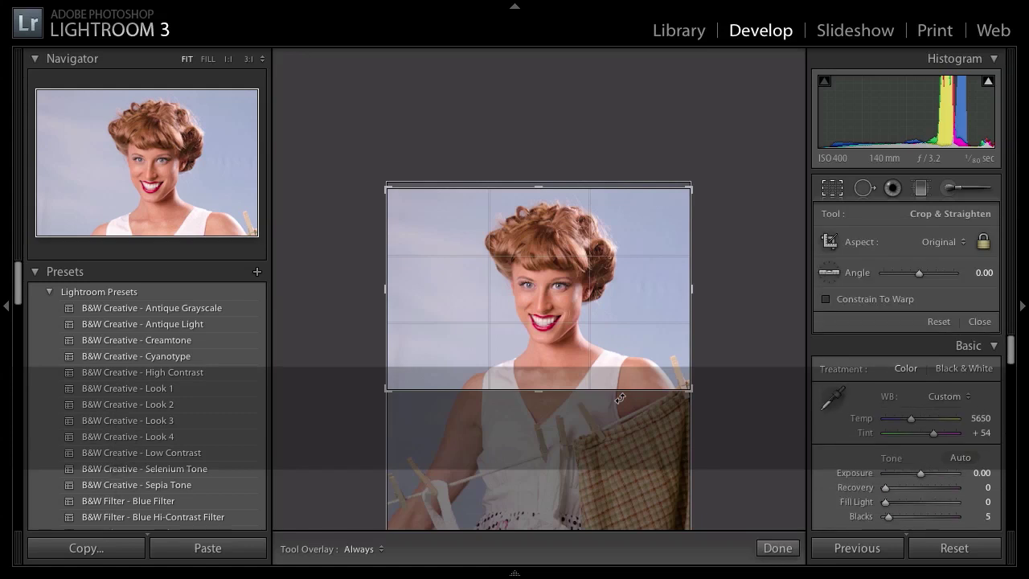
pyautogui.press('Return')
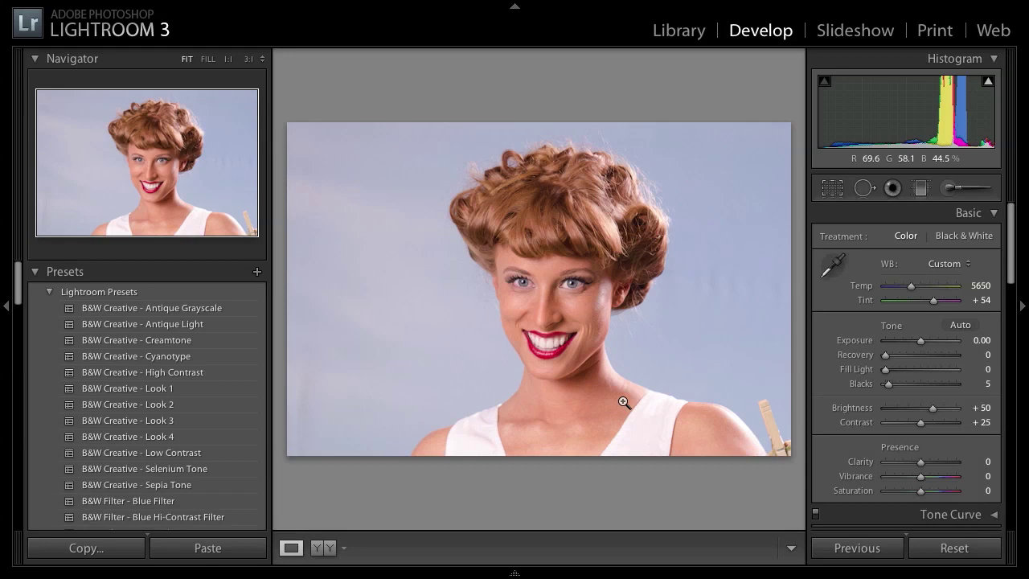
# - Return to the Library grid and open the fourth photo, the uncropped portrait version, in Loupe view
pyautogui.press('e')
pyautogui.press('g')
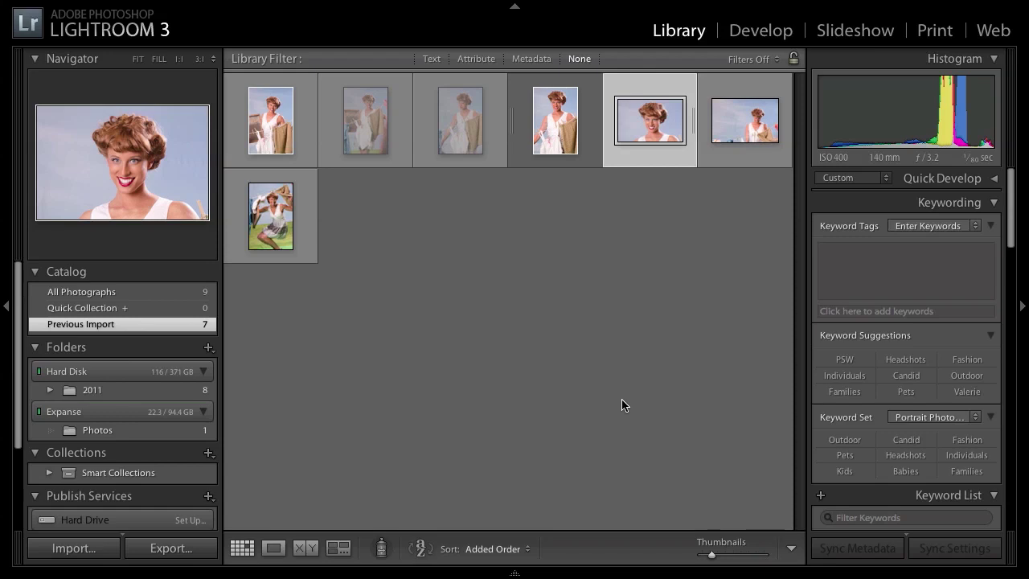
pyautogui.click(569, 146)
pyautogui.press('e')
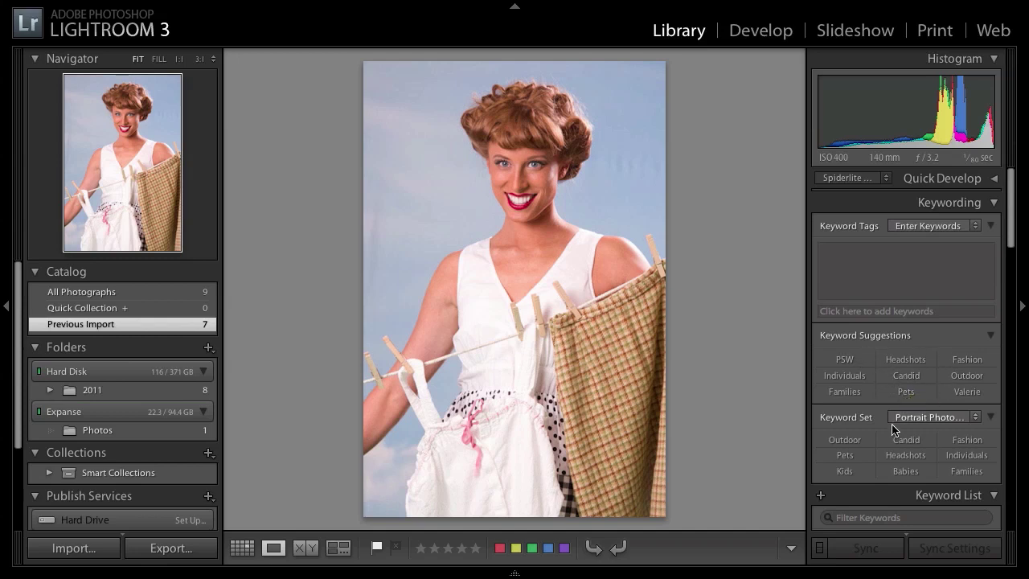
# - Review the available keyword sets, keep Portrait Photography, and assign its Fashion keyword to the photo
pyautogui.click(975, 418)
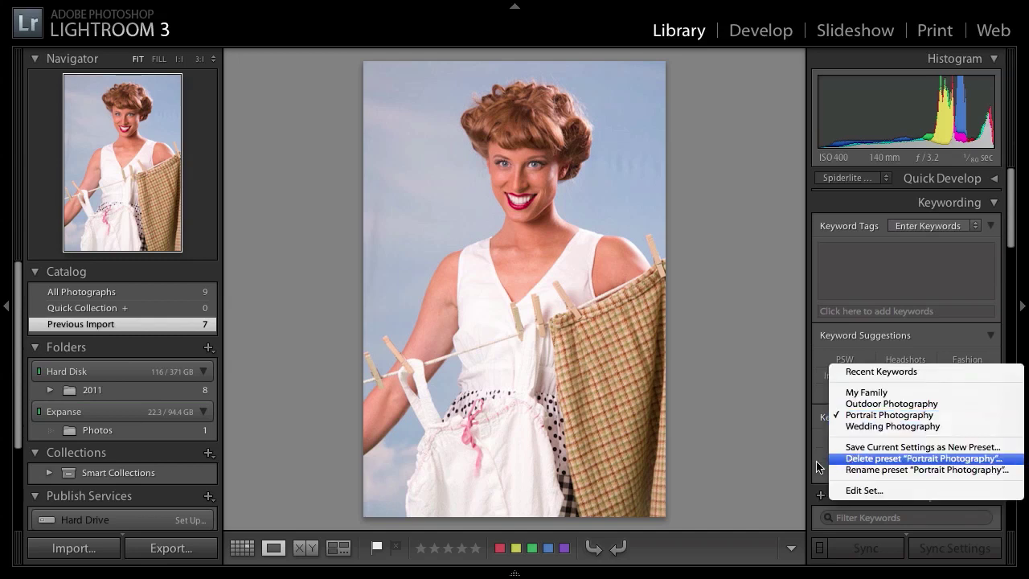
pyautogui.click(792, 466)
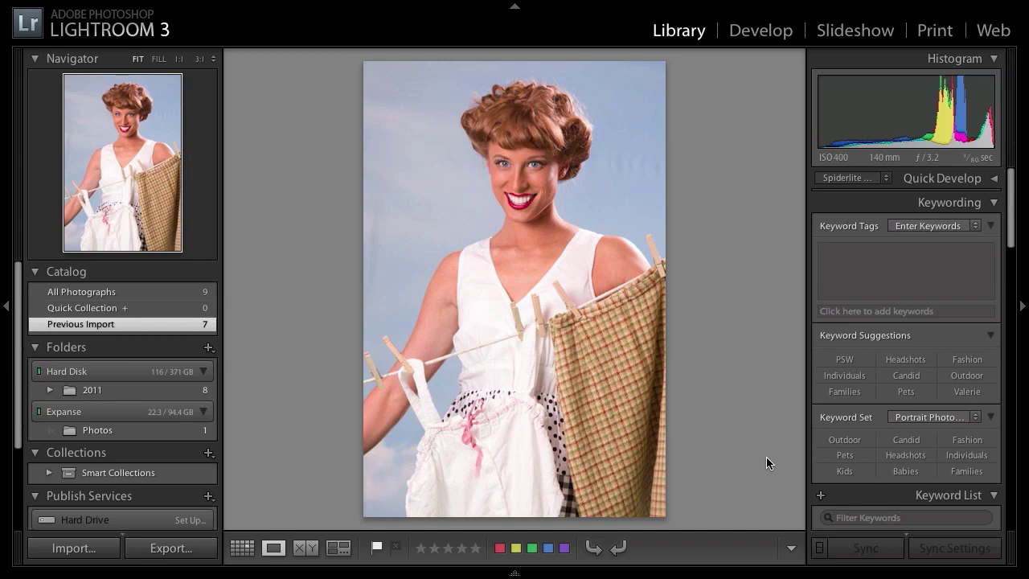
pyautogui.press('alt')
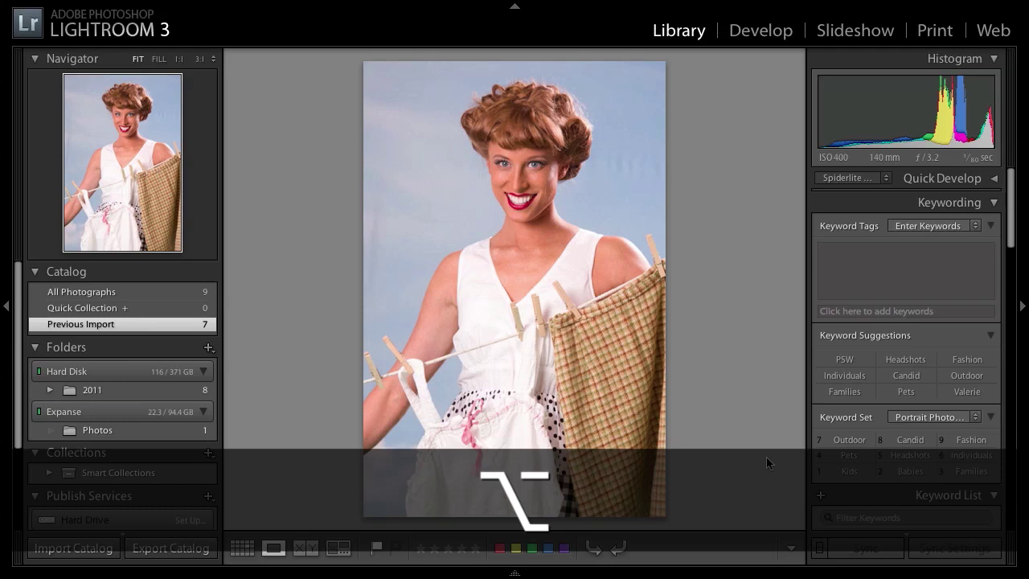
pyautogui.hotkey('alt', '9')
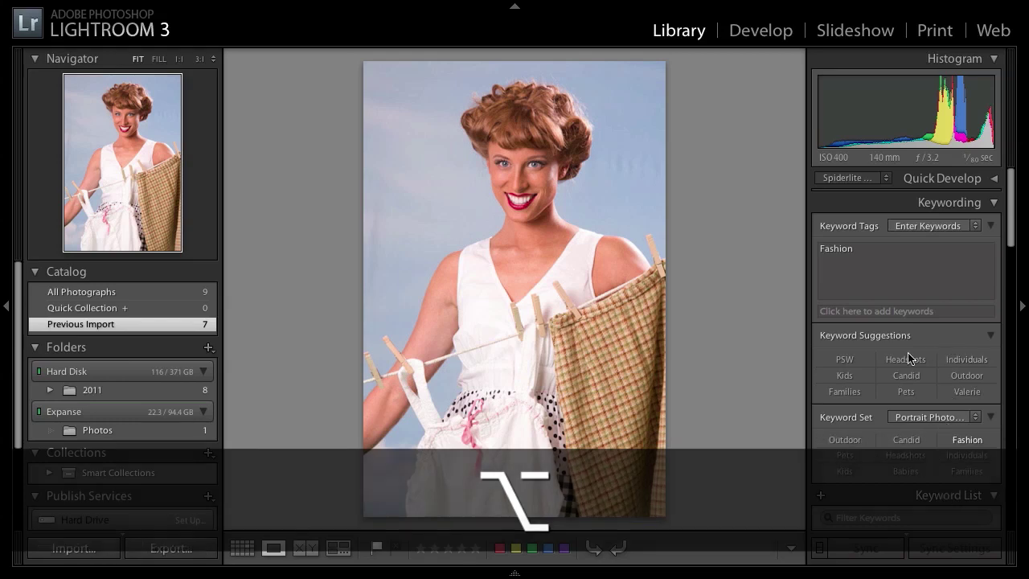
# - Add the suggested keywords PSW and Headshots to the photo
pyautogui.click(845, 361)
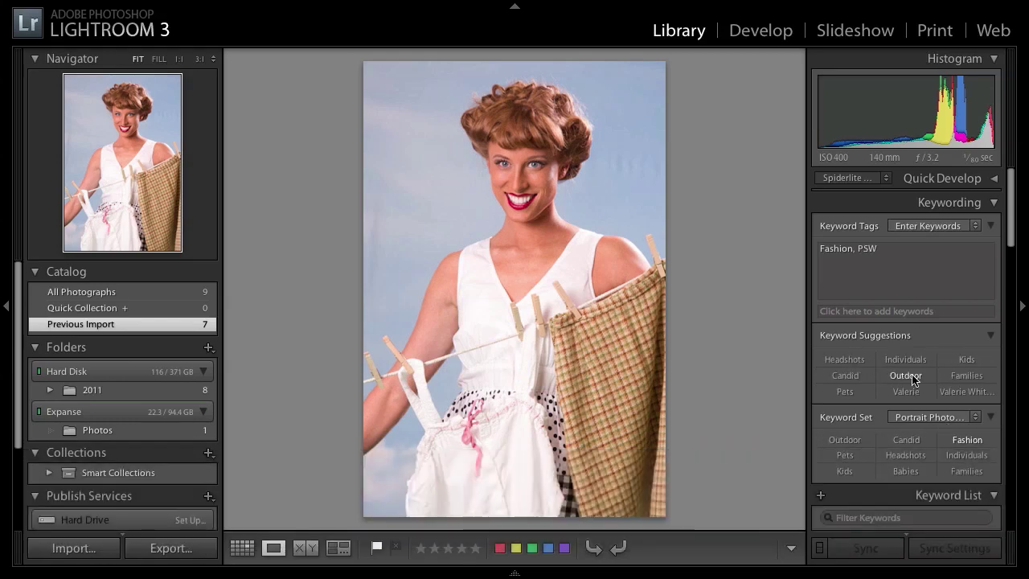
pyautogui.click(844, 362)
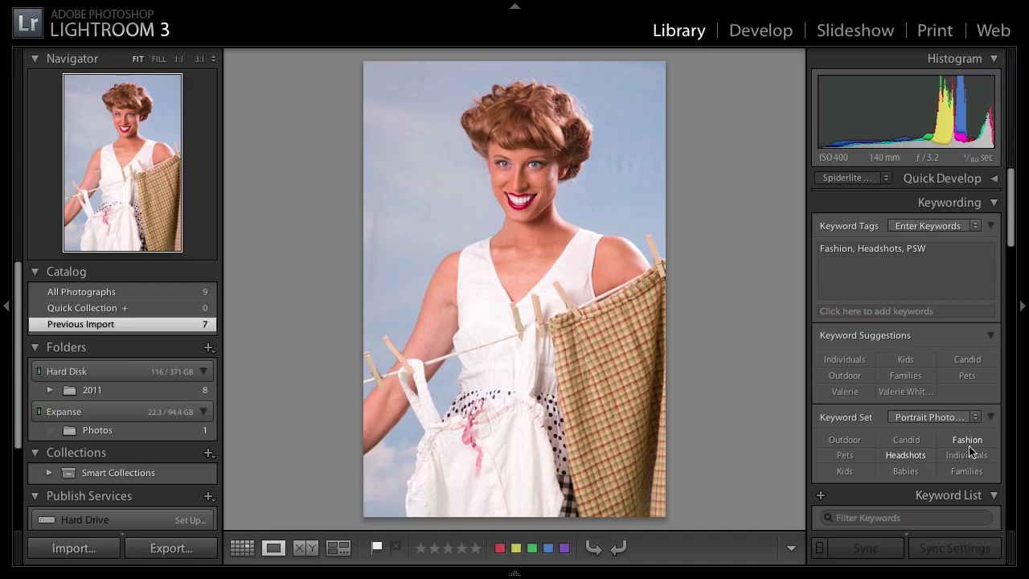
pyautogui.press('alt')
# - Select the last photo in the grid, the woman crouching under the clothesline, and create a virtual copy of it
pyautogui.press('g')
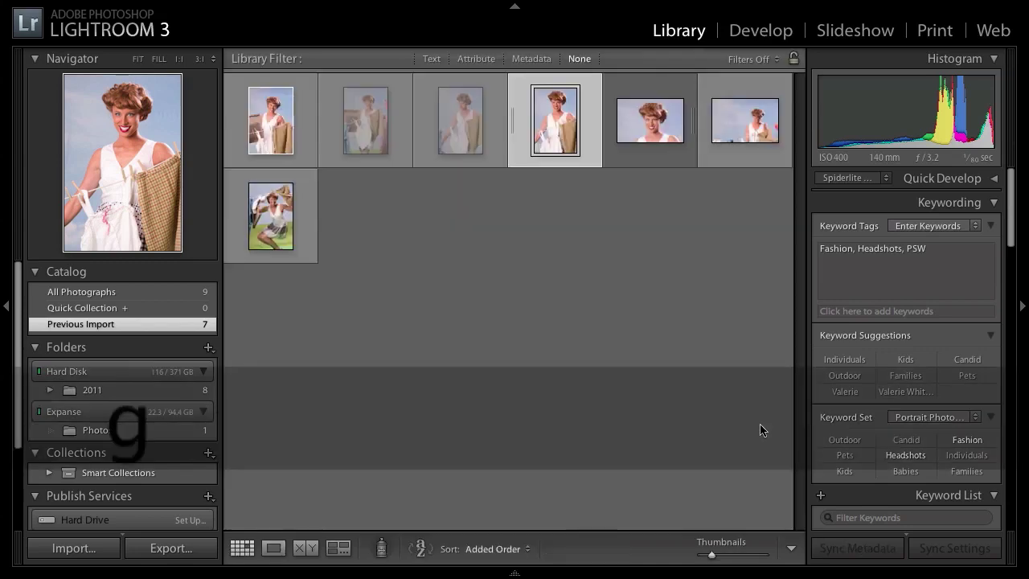
pyautogui.click(274, 245)
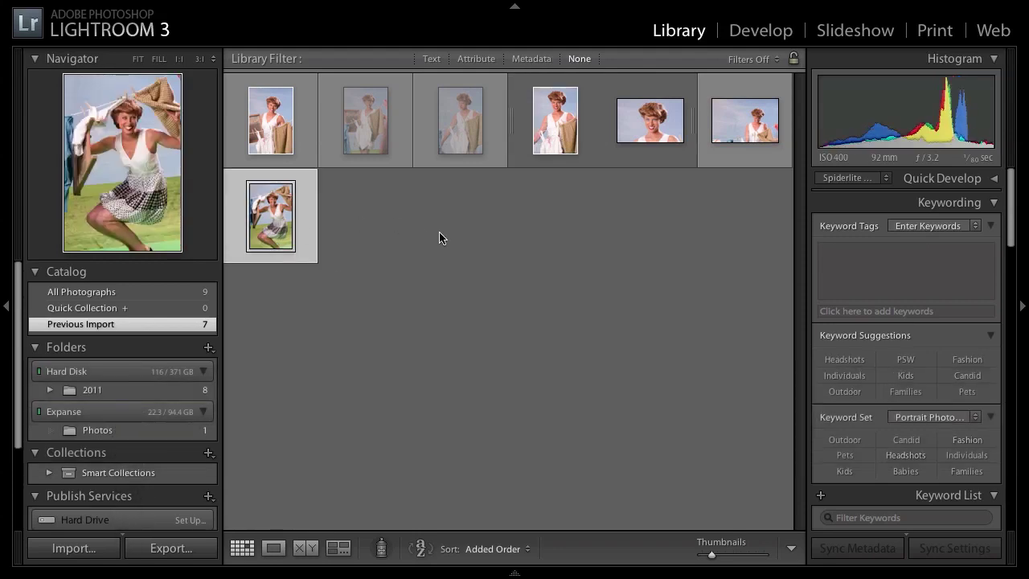
pyautogui.press('e')
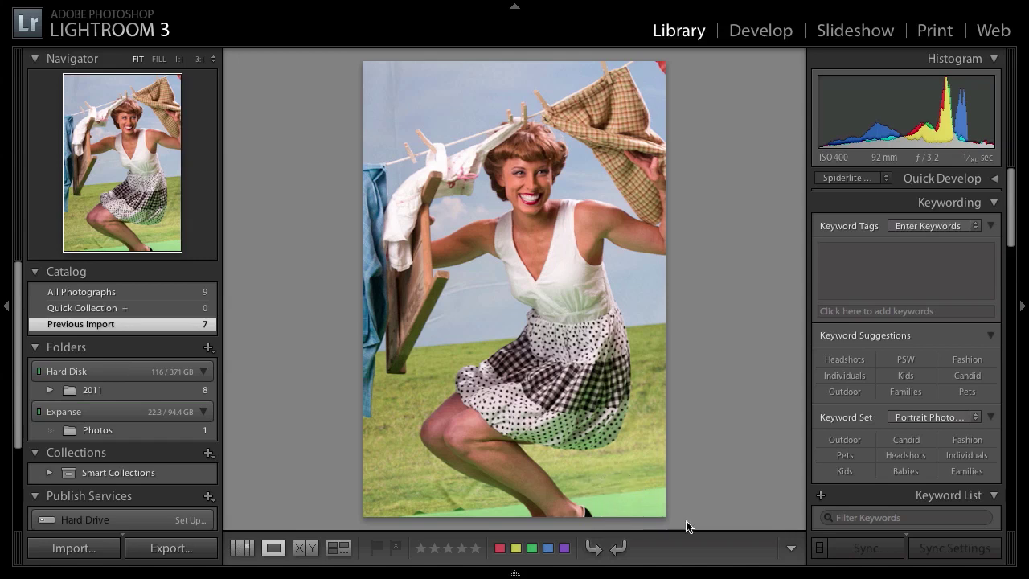
pyautogui.press('g')
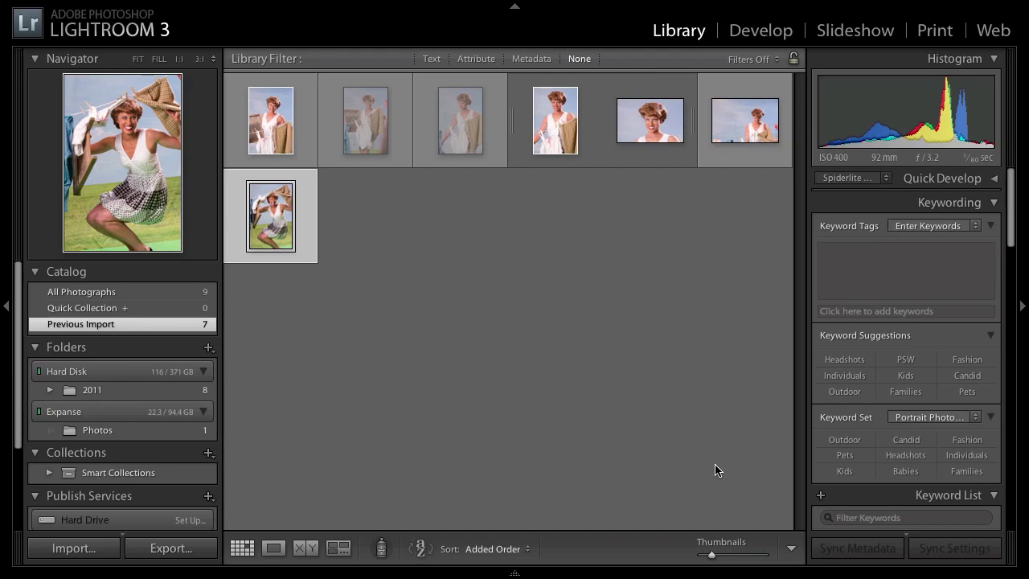
pyautogui.press('super')
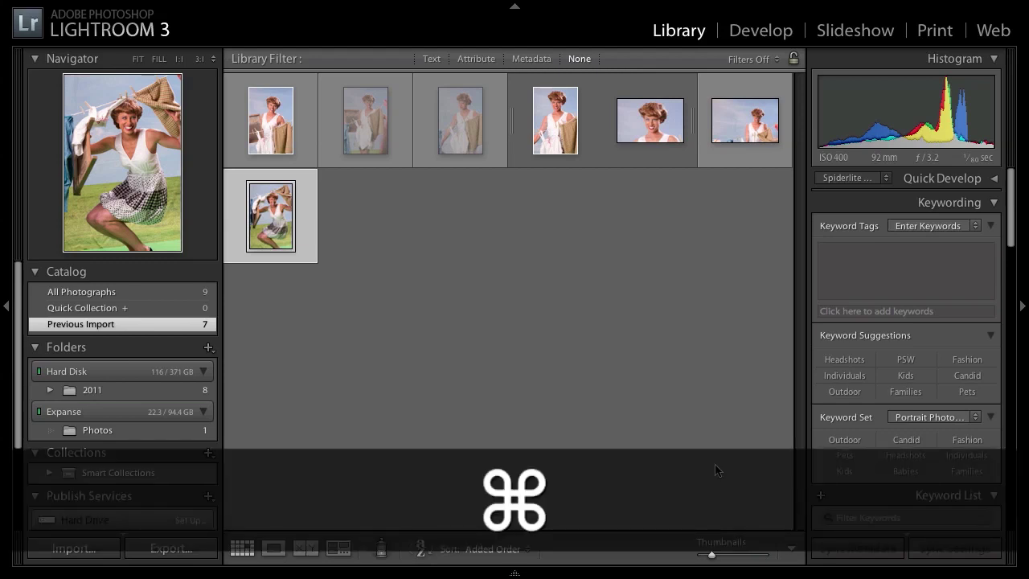
pyautogui.press('super+apostrophe')
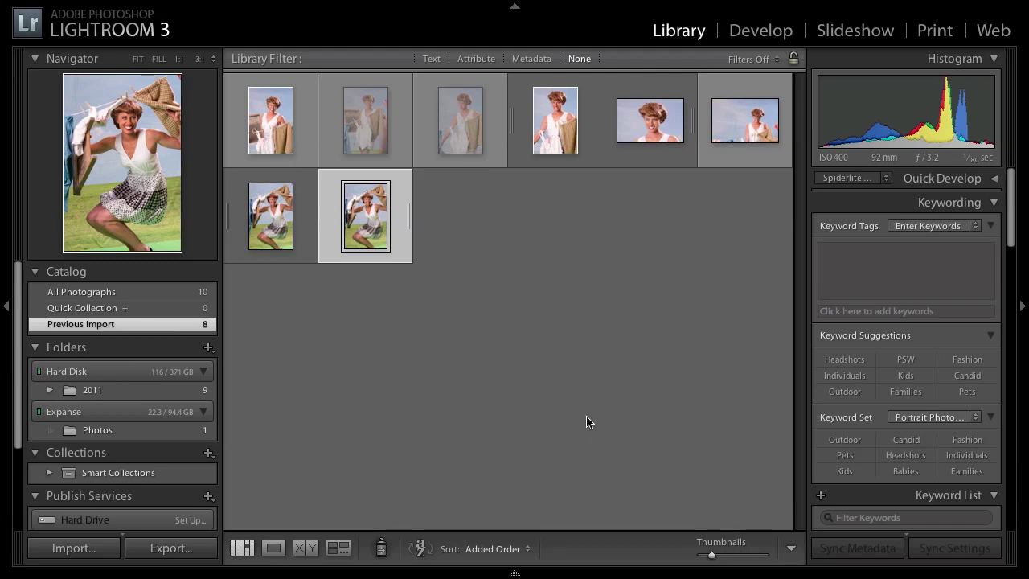
# - Compare the original clothesline photo with its virtual copy by selecting each alternately in the grid
pyautogui.click(393, 306)
pyautogui.click(355, 244)
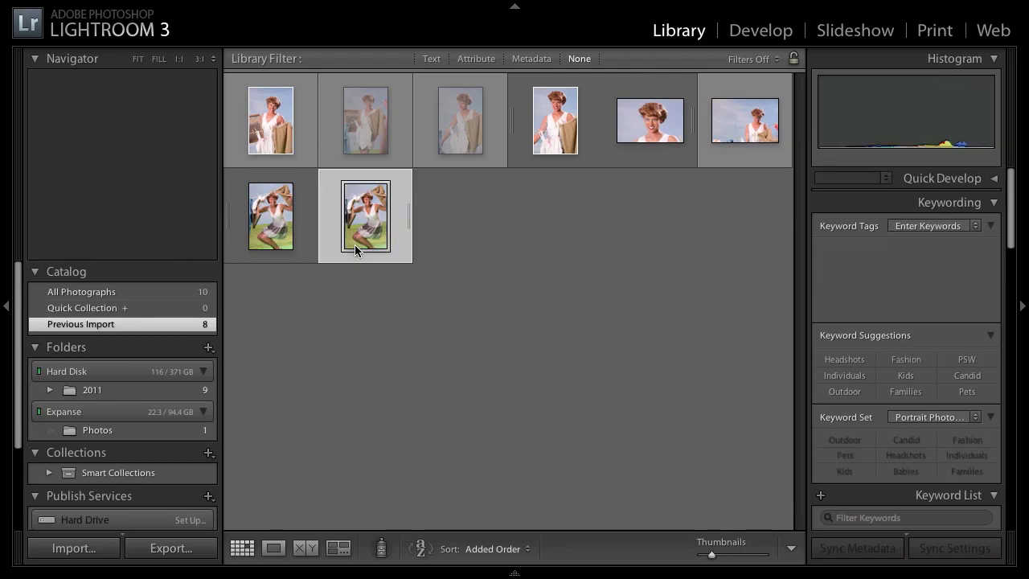
pyautogui.click(278, 248)
pyautogui.click(352, 240)
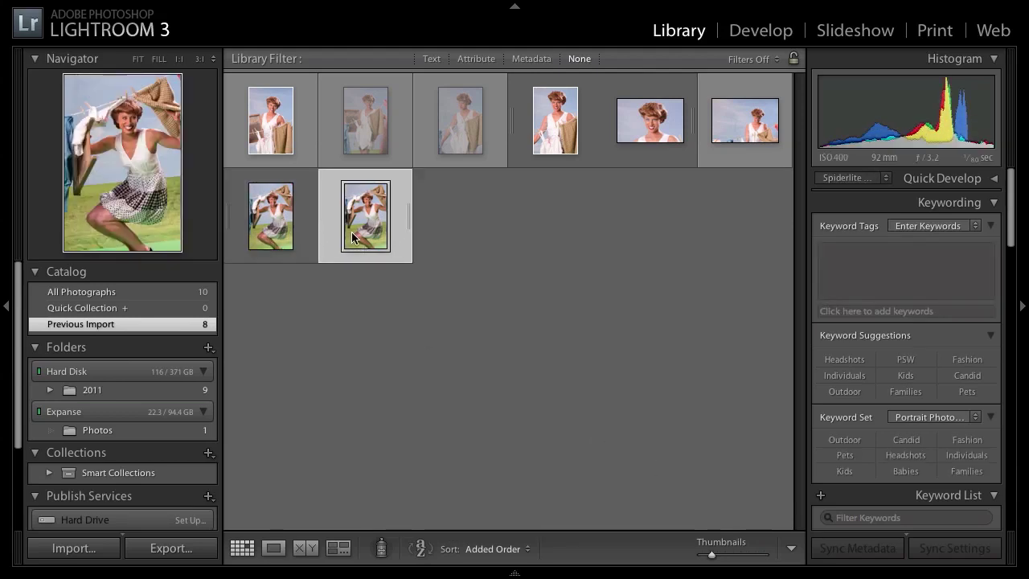
pyautogui.click(261, 229)
pyautogui.click(356, 233)
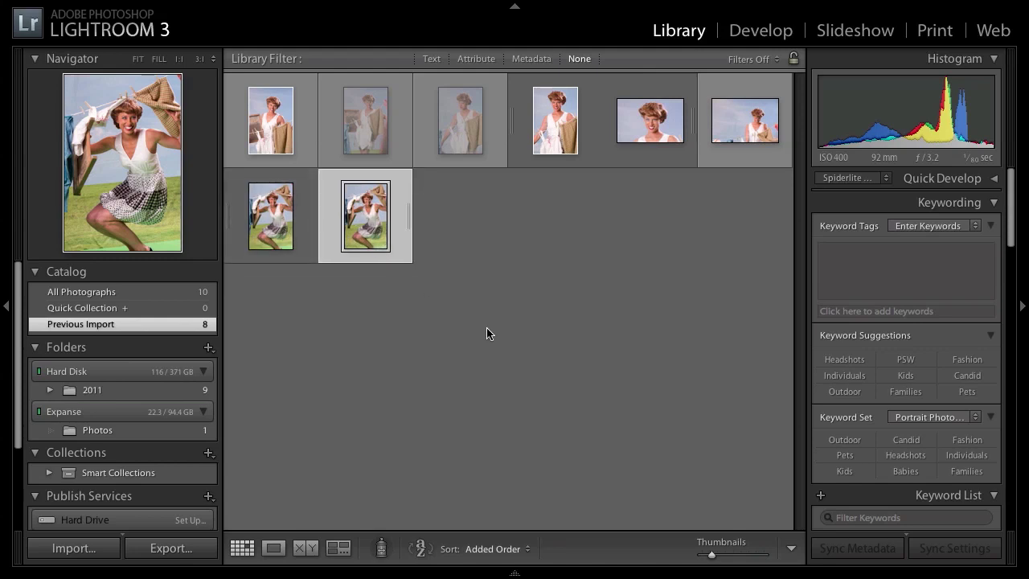
# - Crop the virtual copy slightly tighter at the original aspect, move the photo down in the frame, and return to the grid
pyautogui.press('r')
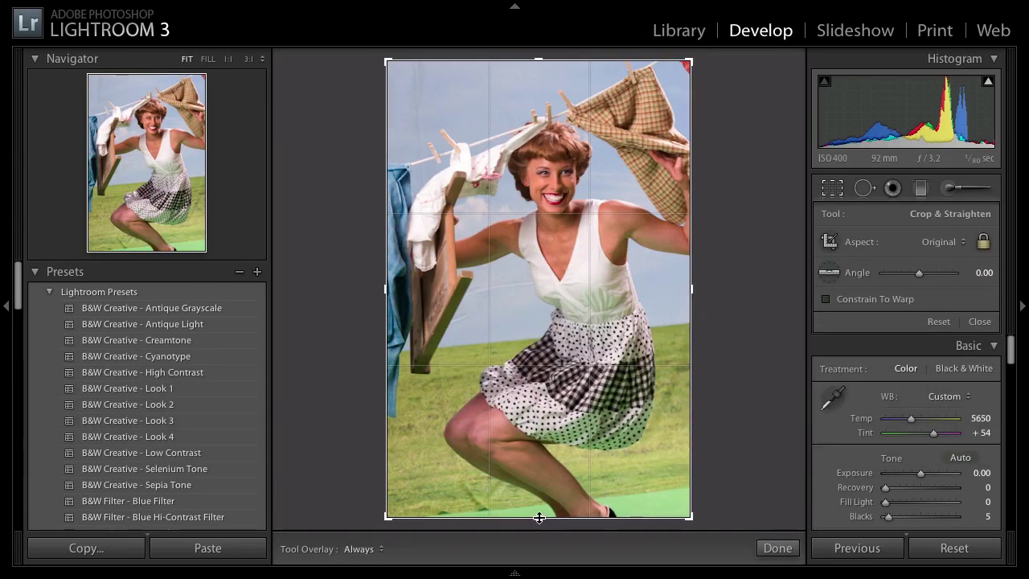
pyautogui.moveTo(538, 516); pyautogui.dragTo(541, 497)
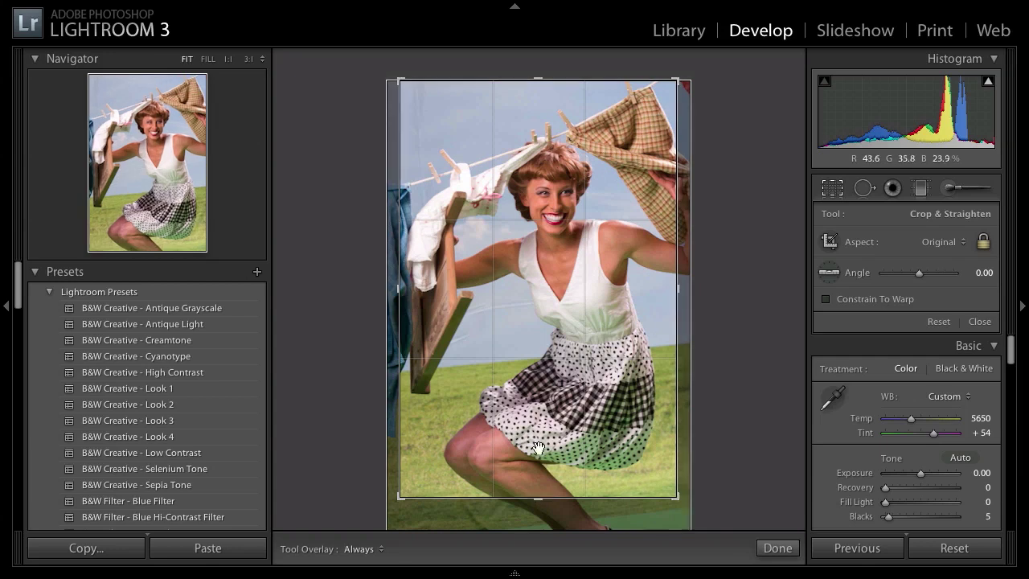
pyautogui.press('r')
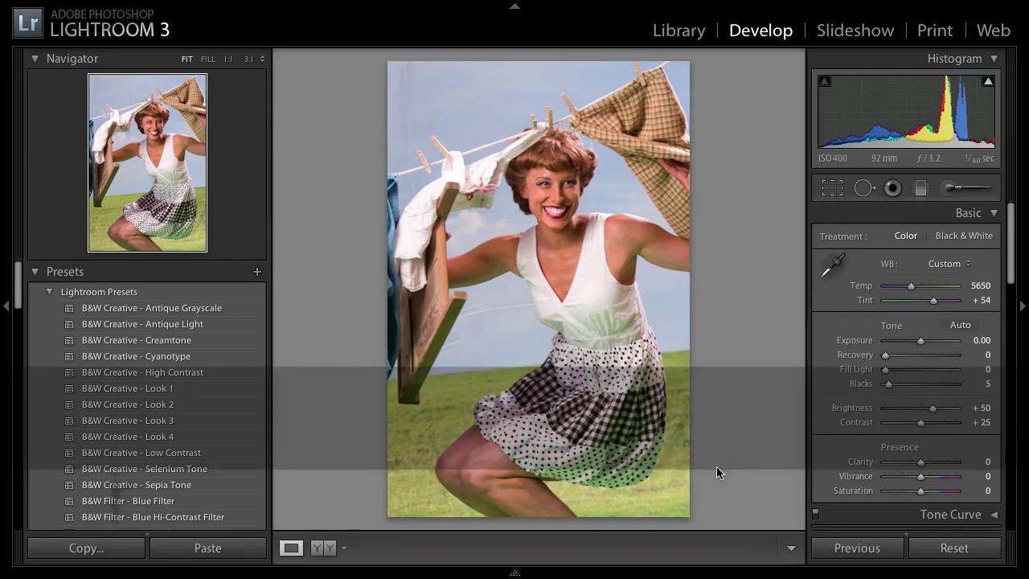
pyautogui.press('g')
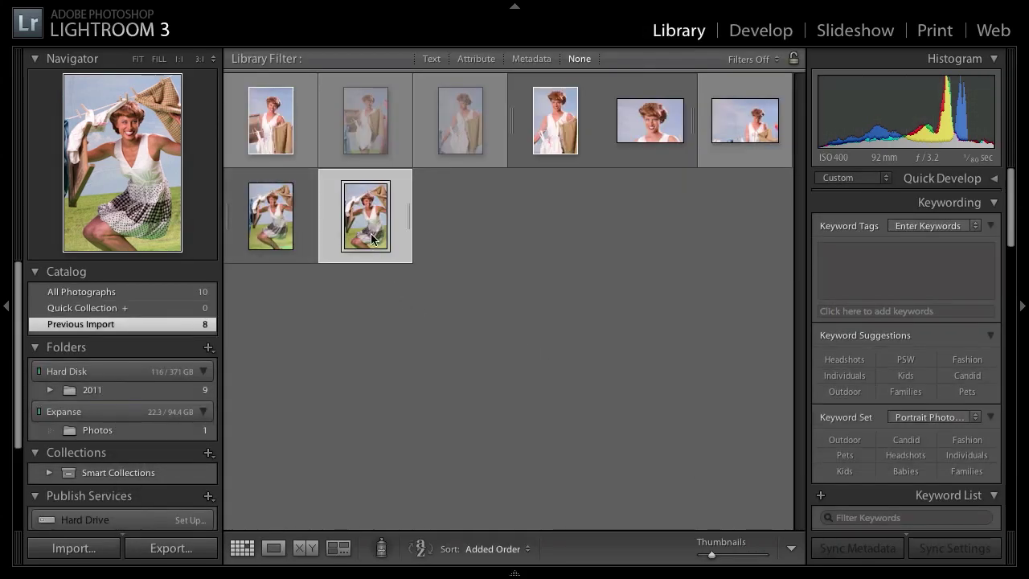
# - Apply the B&W Creative - Antique Grayscale develop preset to the cropped virtual copy and return to the grid
pyautogui.press('d')
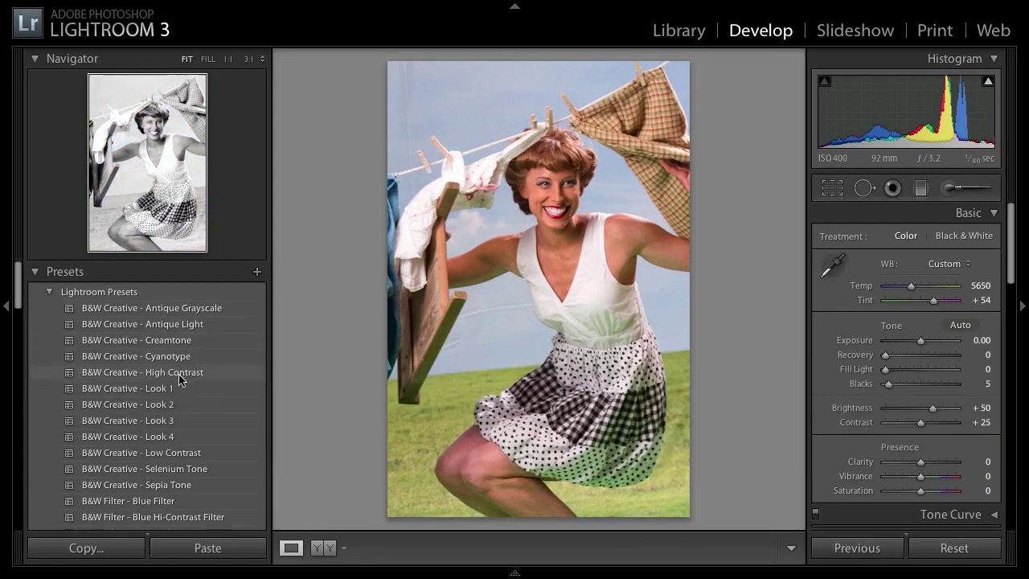
pyautogui.click(178, 310)
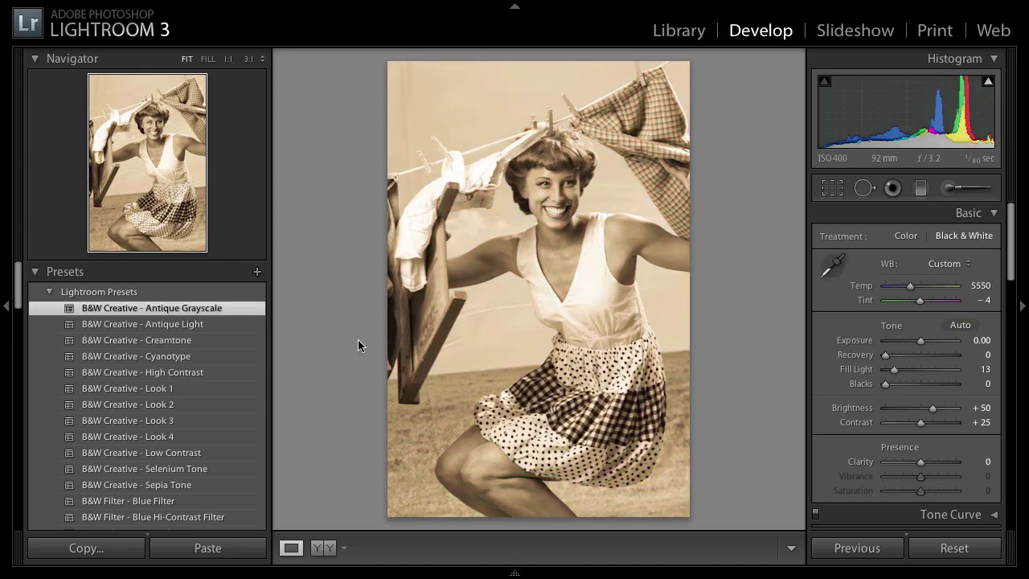
pyautogui.press('g')
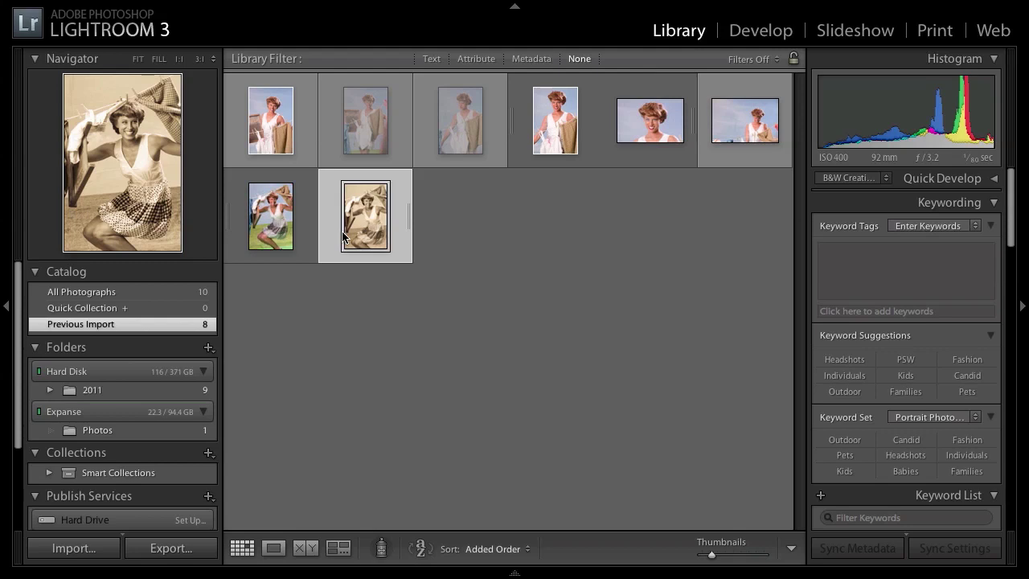
# - Open the antique-toned copy in Loupe view and cycle through the screen modes back to full screen
pyautogui.press('e')
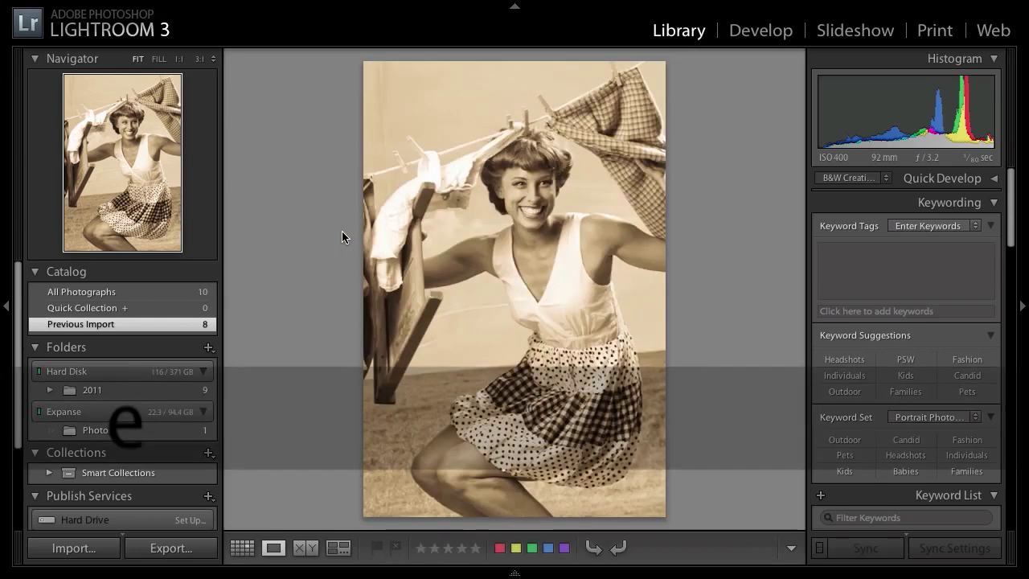
pyautogui.press('f')
pyautogui.press('f')
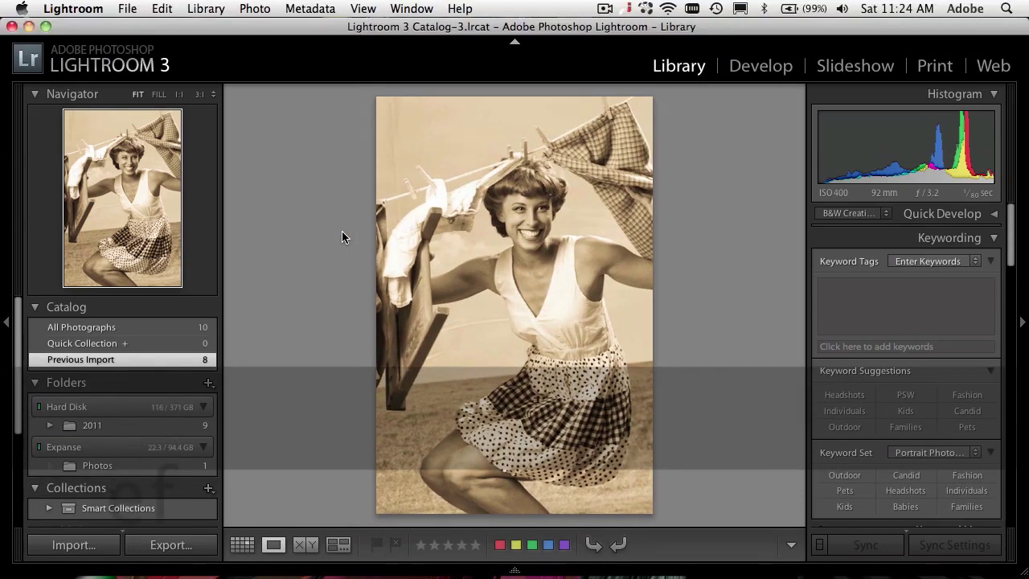
pyautogui.press('f')
pyautogui.press('f')
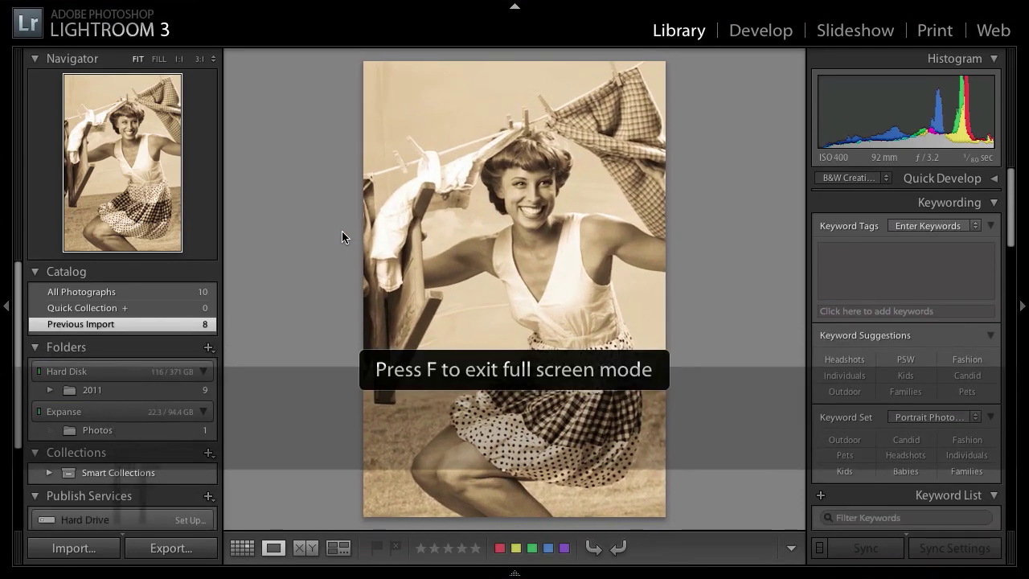
# - Hide the toolbar and both side panels around the Loupe view
pyautogui.press('t')
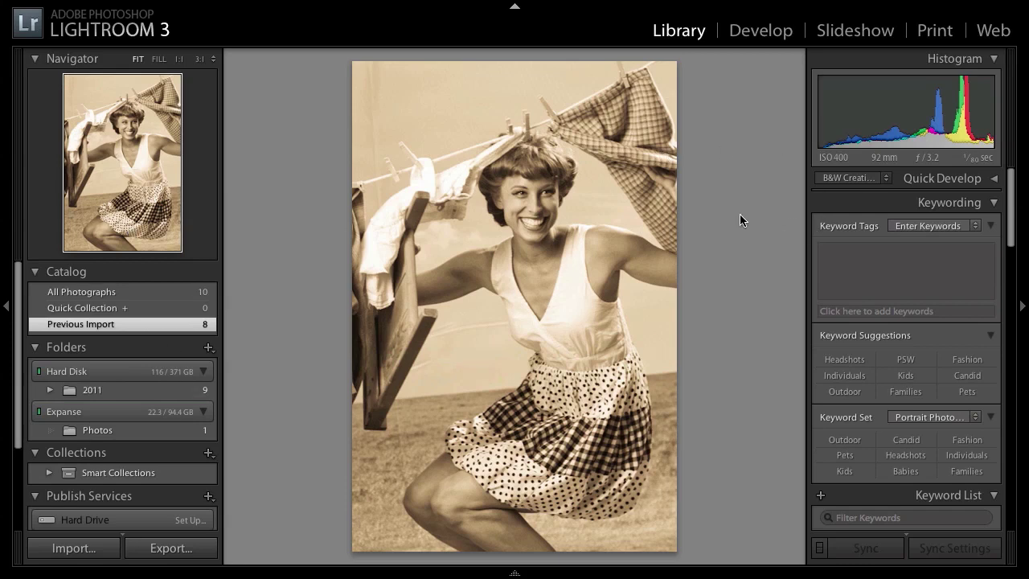
pyautogui.press('Tab')
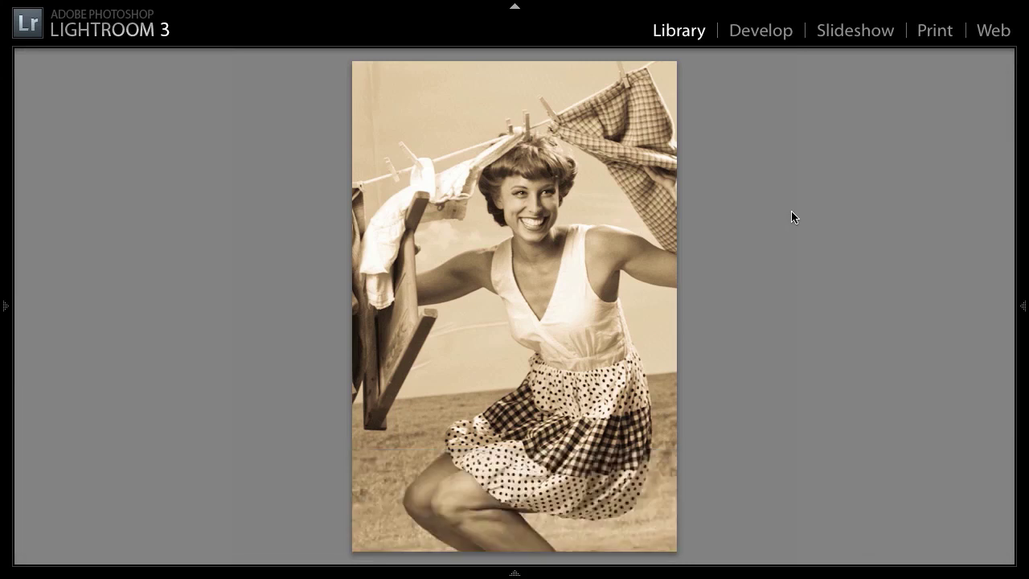
# - Cycle the Lights Out modes around the photo, from dimmed to fully black and back, and restore the side panels
pyautogui.press('l')
pyautogui.press('l')
pyautogui.press('l')
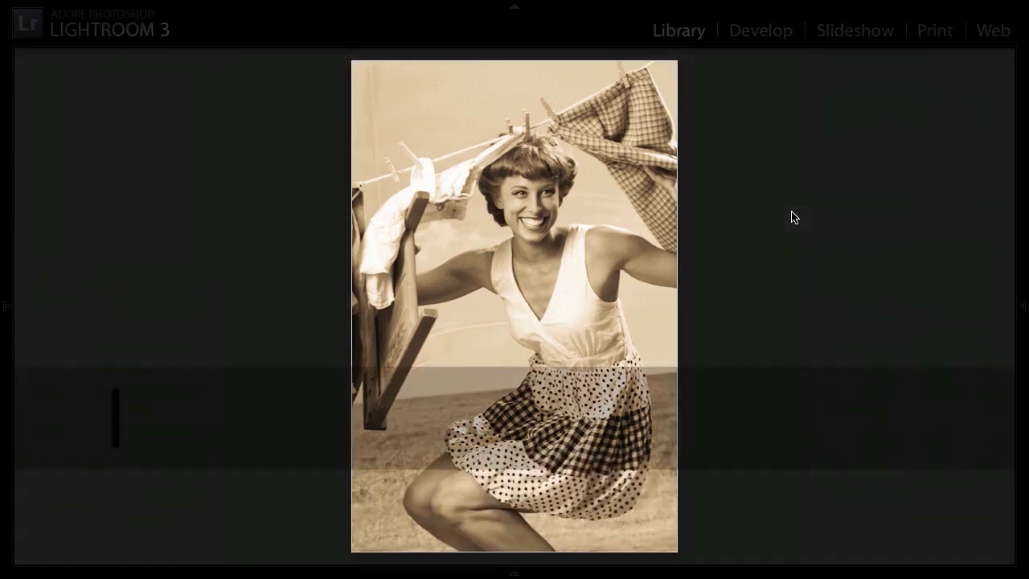
pyautogui.press('l')
pyautogui.press('l')
pyautogui.press('l')
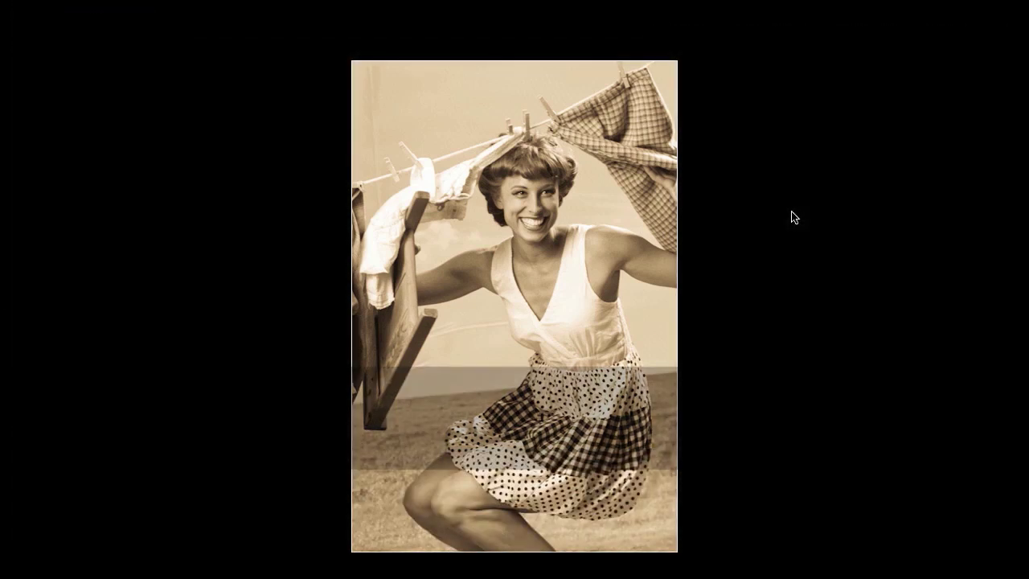
pyautogui.press('Tab')
pyautogui.press('Tab')
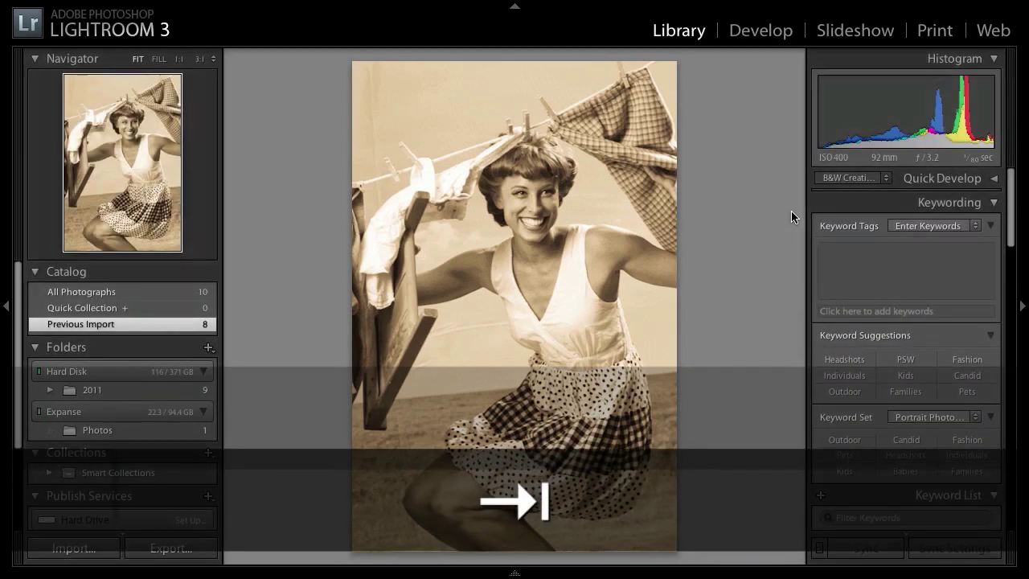